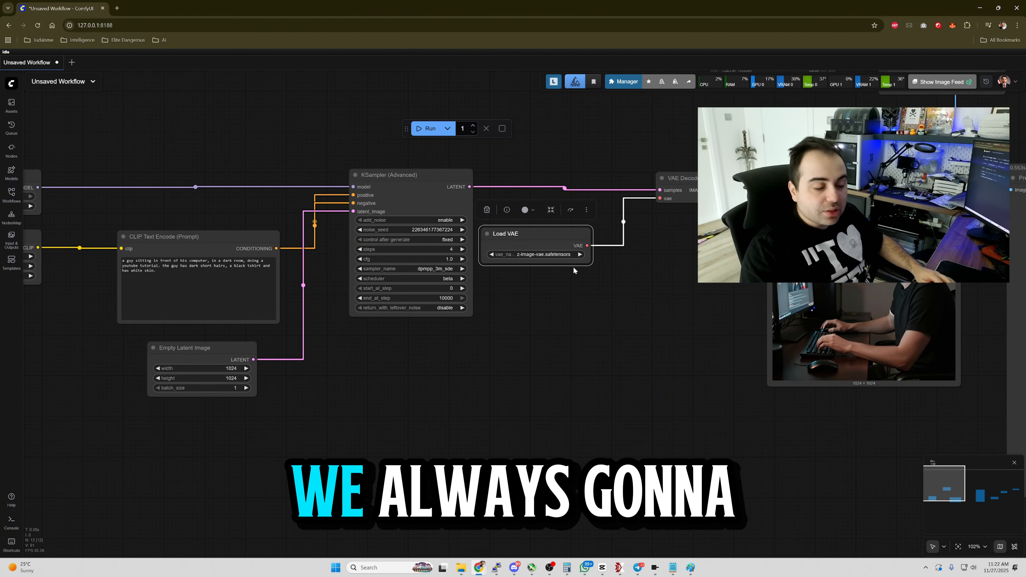
Collapse the Load VAE node, toggling it between expanded and collapsed.
scroll(568, 267, up, 4)
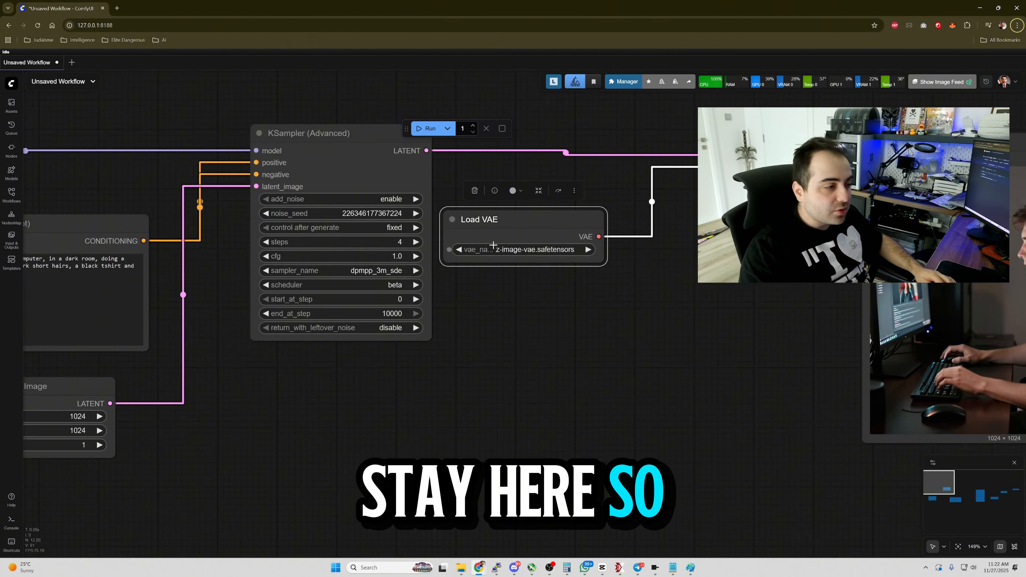
click(451, 220)
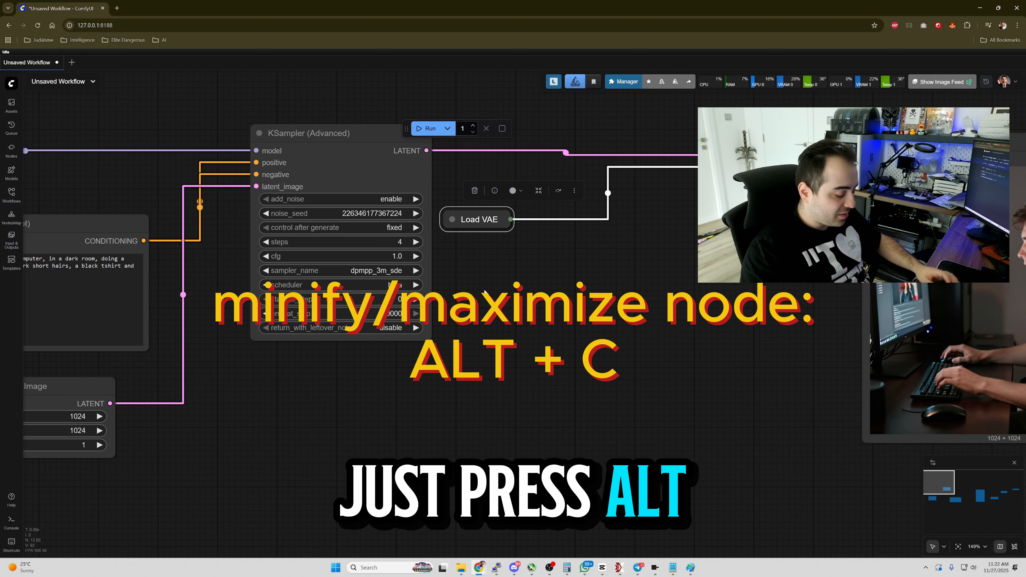
key(alt+c)
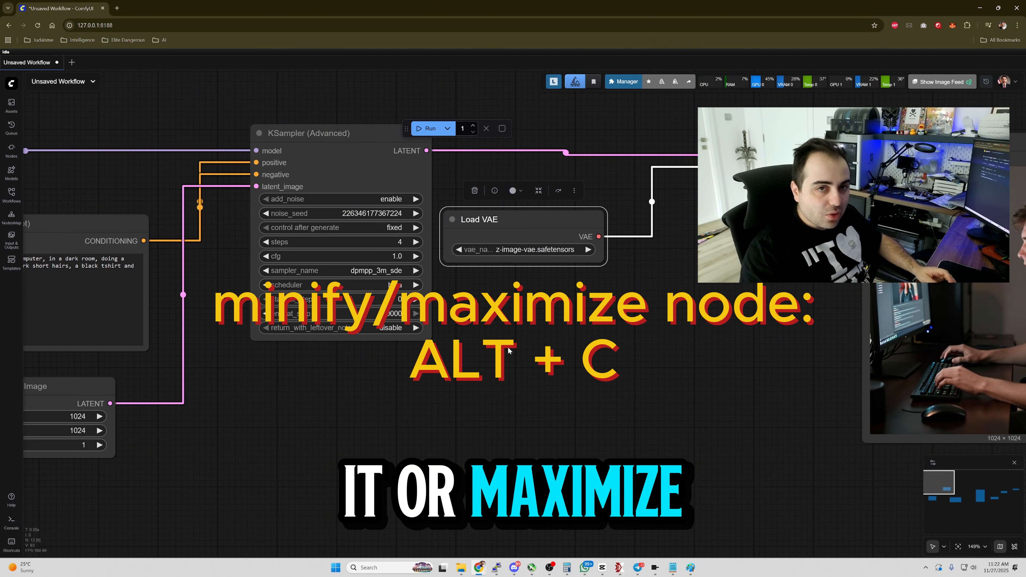
key(alt+c)
key(alt+c)
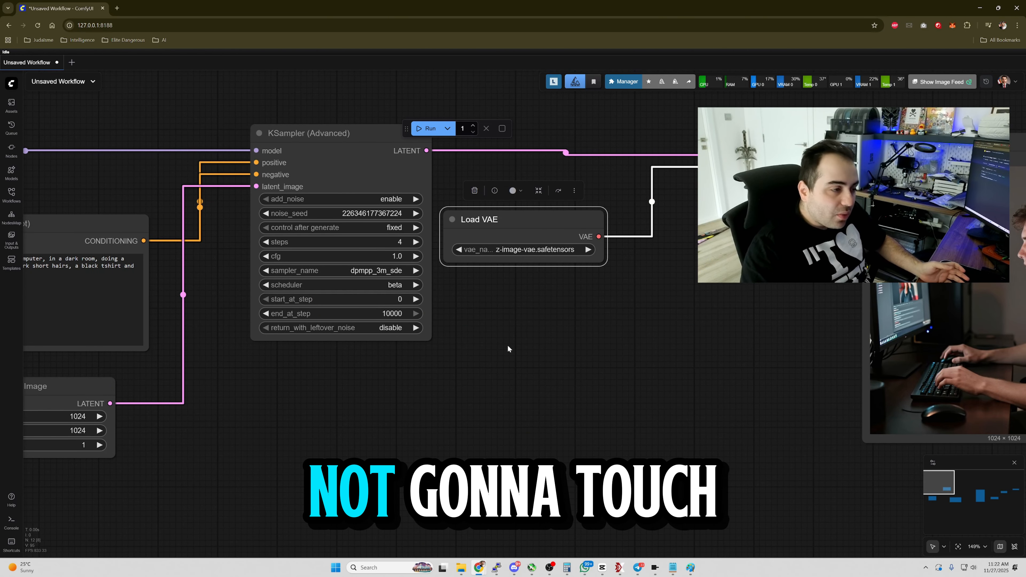
key(alt+c)
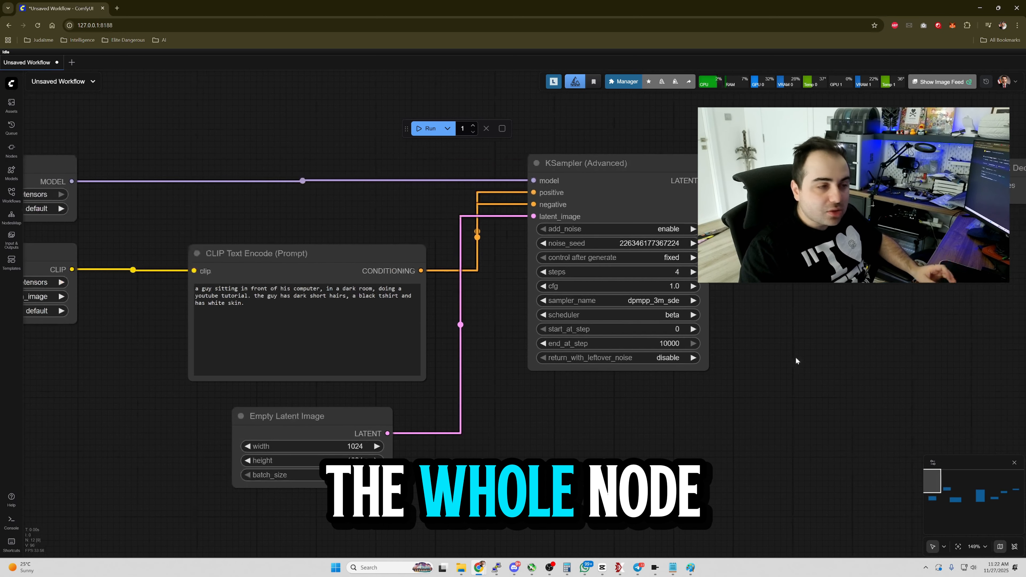
Collapse the Load CLIP and Load Diffusion Model nodes.
drag(184, 382, 496, 407)
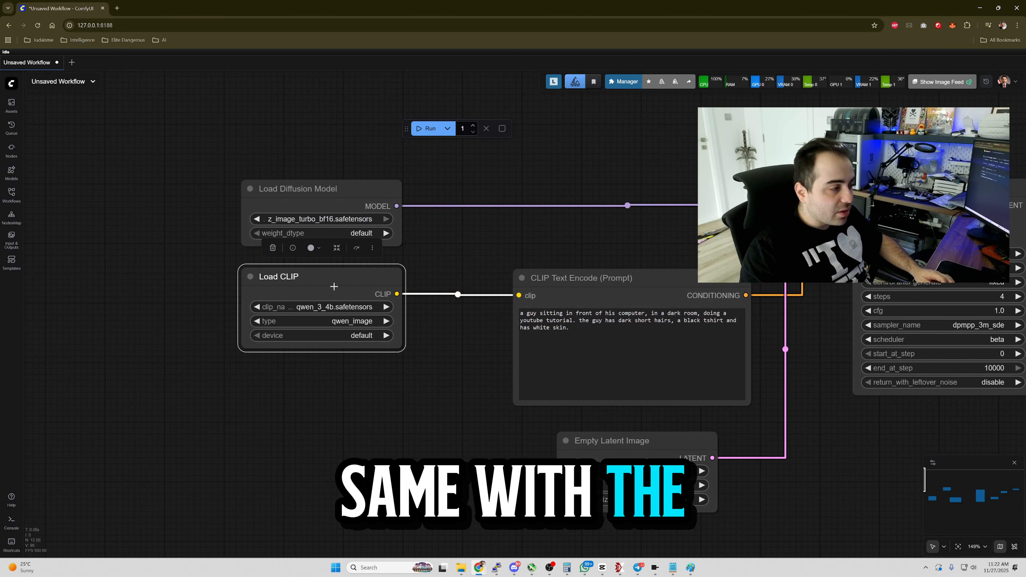
key(alt+c)
click(327, 201)
key(alt+c)
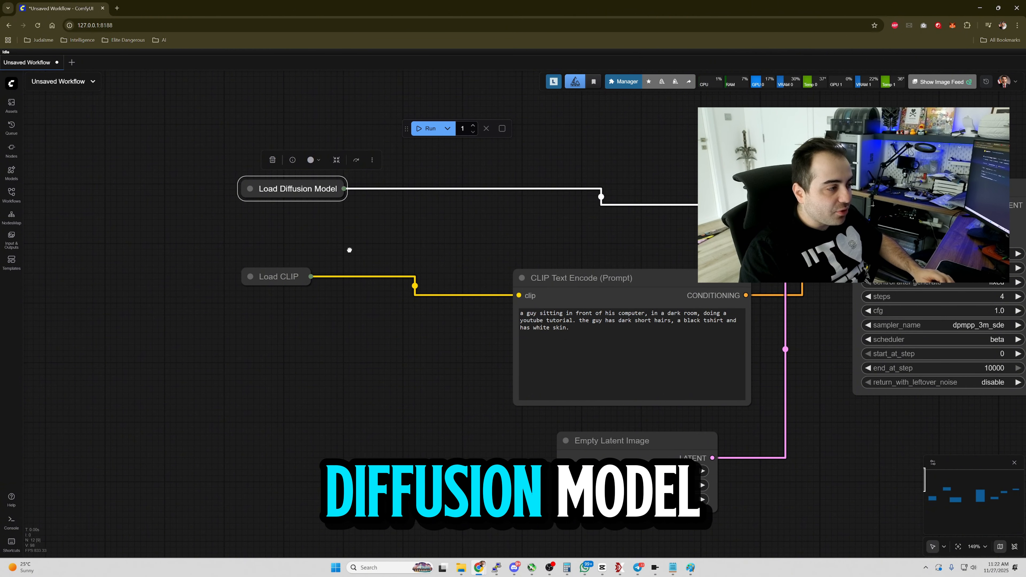
Move the collapsed Load VAE node under Load CLIP and snap Load Diffusion Model onto the grid above them.
click(349, 250)
drag(463, 249, 336, 220)
scroll(336, 220, down, 3)
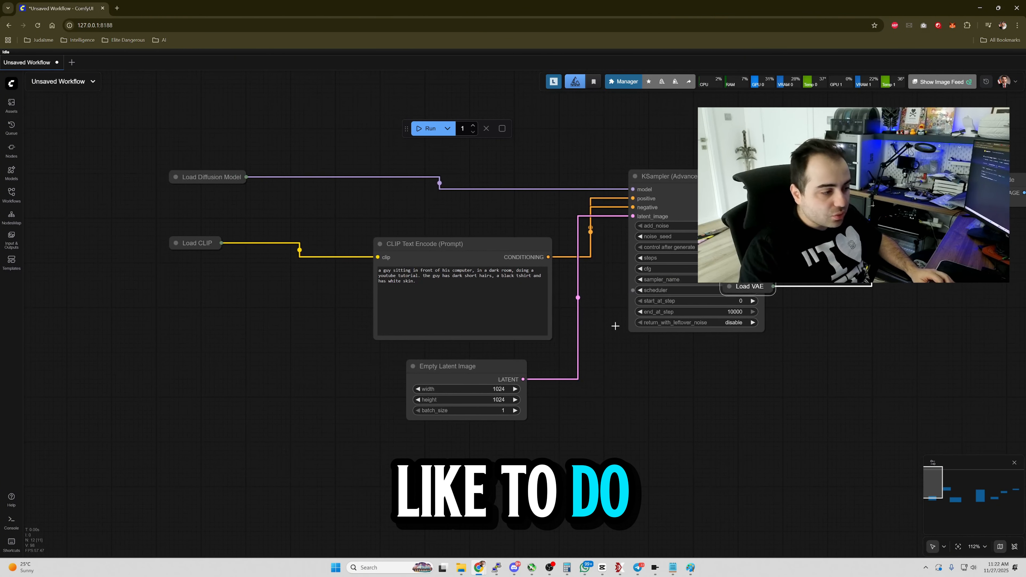
drag(745, 287, 189, 263)
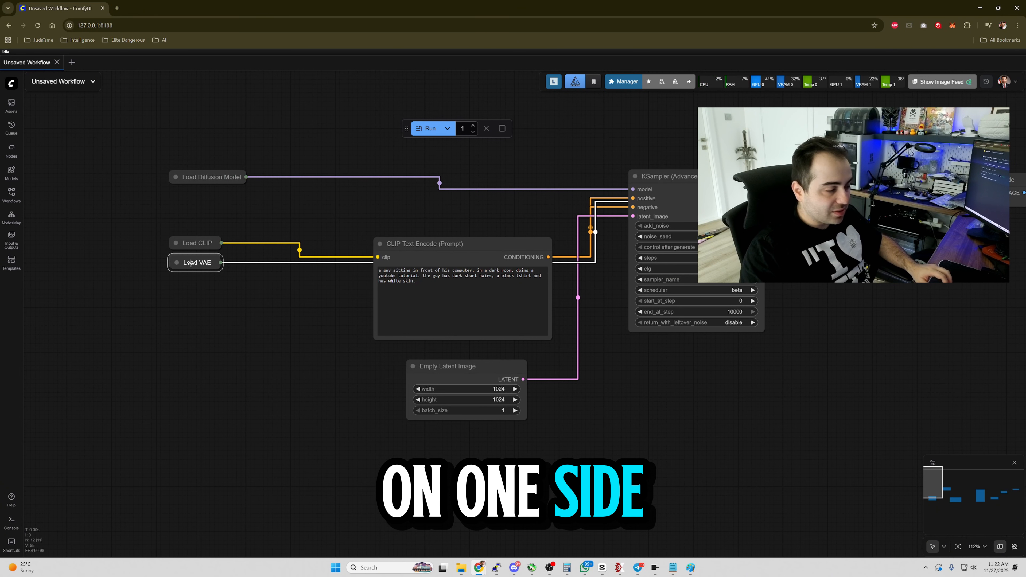
key(Delete)
drag(467, 361, 279, 296)
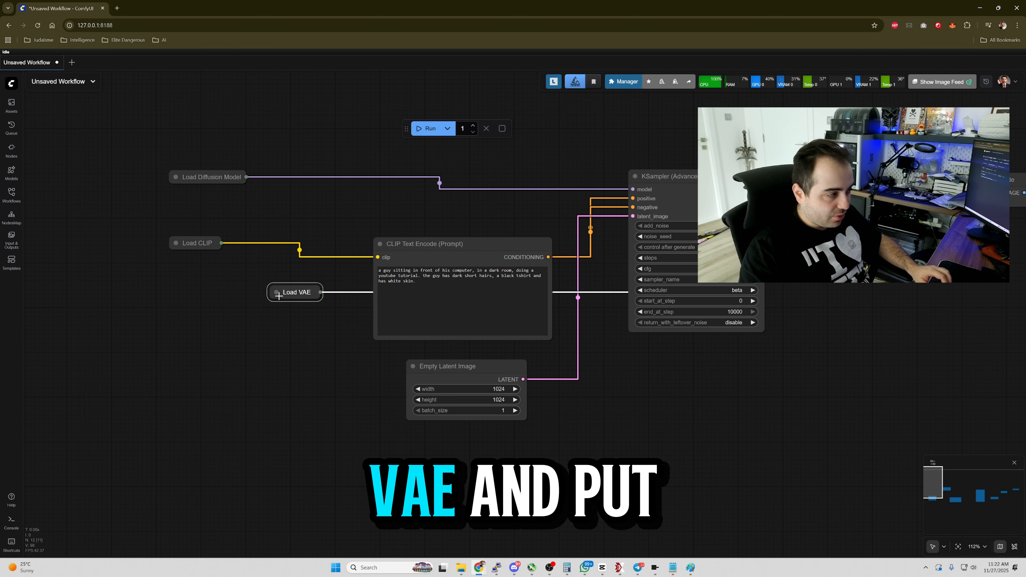
drag(215, 177, 216, 222)
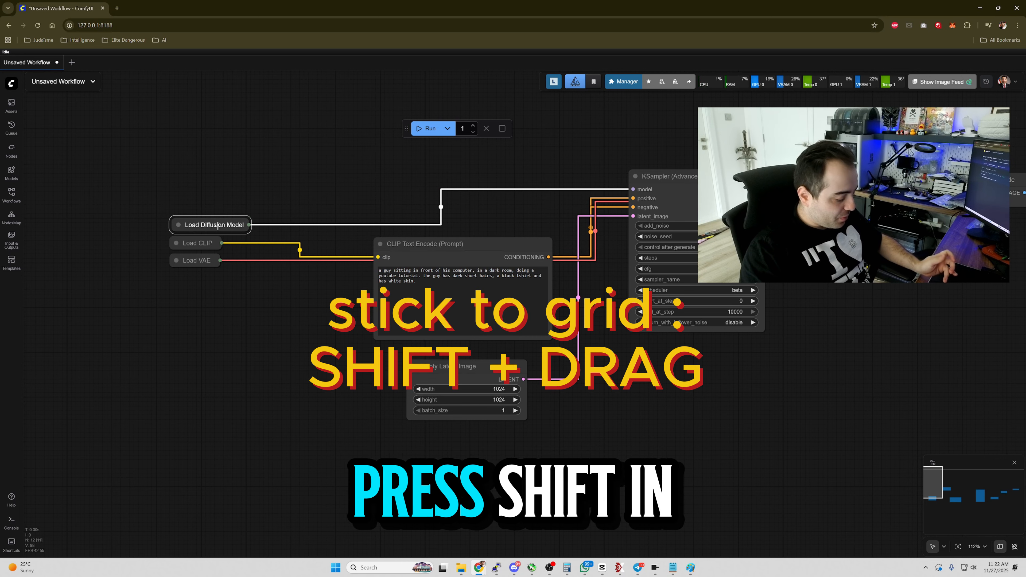
mouse_move(213, 218)
mouse_down()
mouse_move(236, 193)
mouse_move(194, 211)
mouse_move(218, 223)
mouse_up()
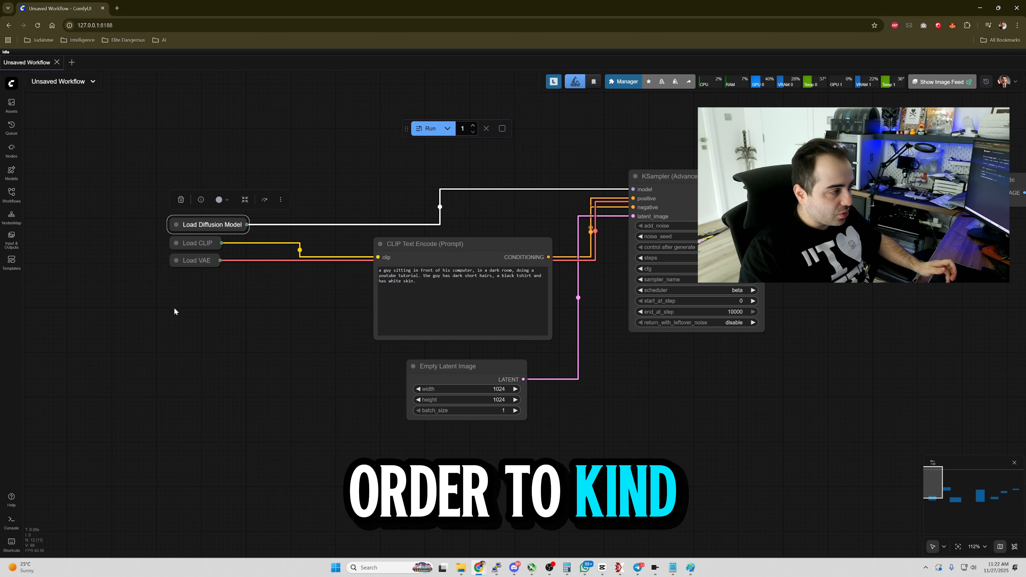
Box-select the three collapsed loader nodes and move them together further left.
scroll(174, 308, up, 3)
click(157, 280)
drag(155, 275, 228, 302)
scroll(226, 301, up, 6)
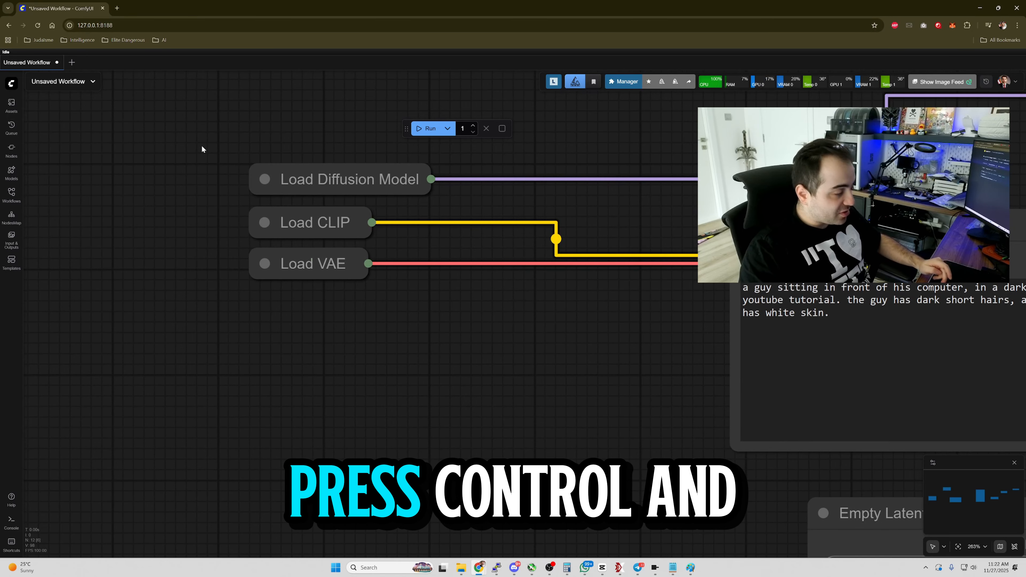
drag(196, 125, 512, 347)
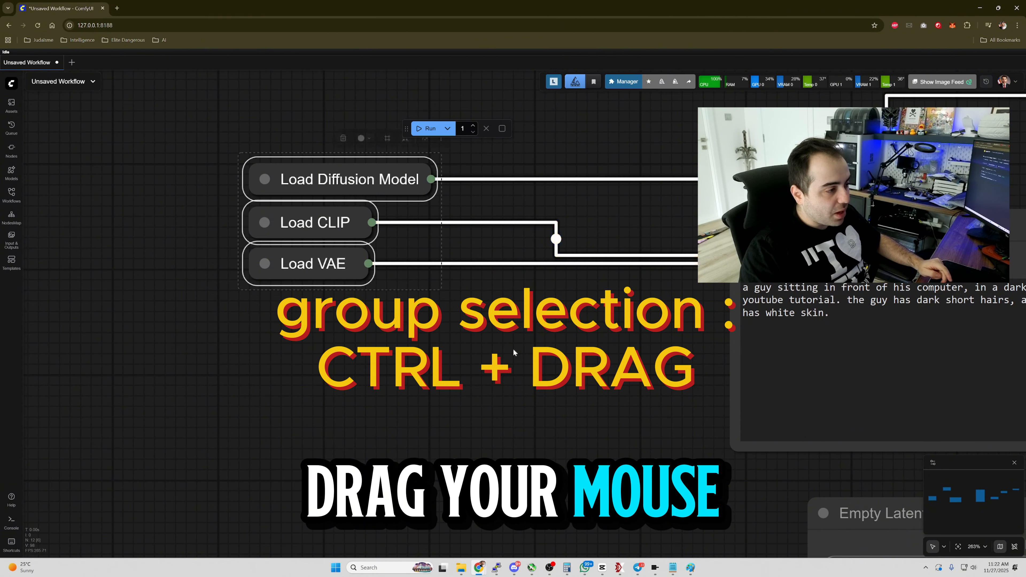
scroll(212, 276, down, 4)
drag(142, 234, 426, 327)
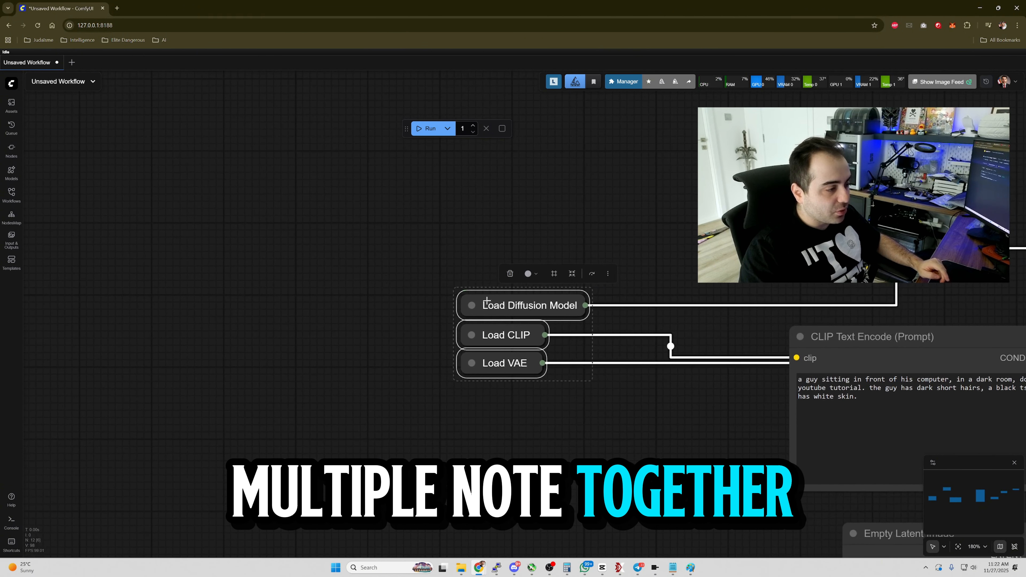
drag(484, 302, 104, 258)
scroll(317, 384, down, 10)
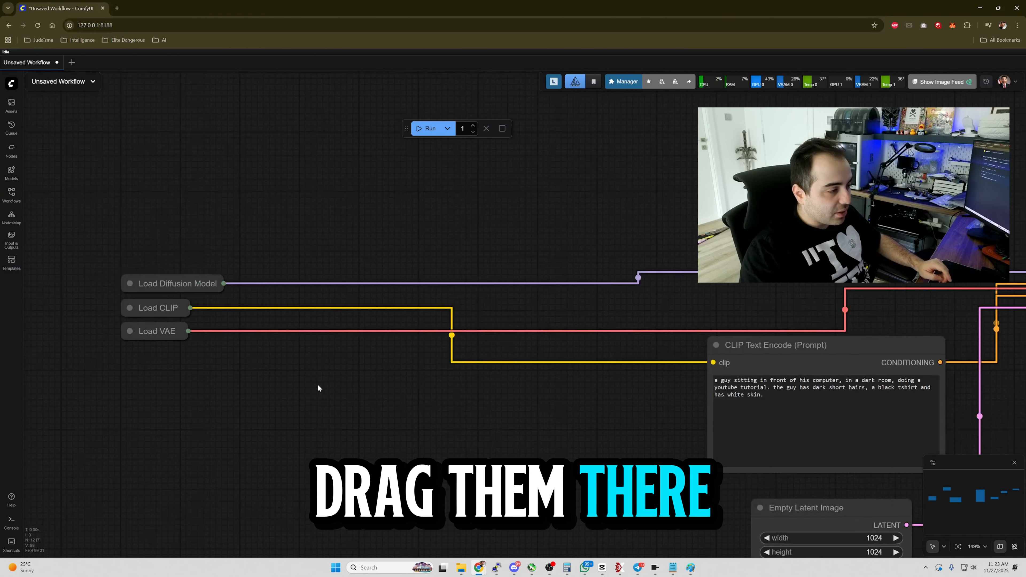
Expand the Load VAE node again.
click(351, 411)
drag(351, 410, 348, 375)
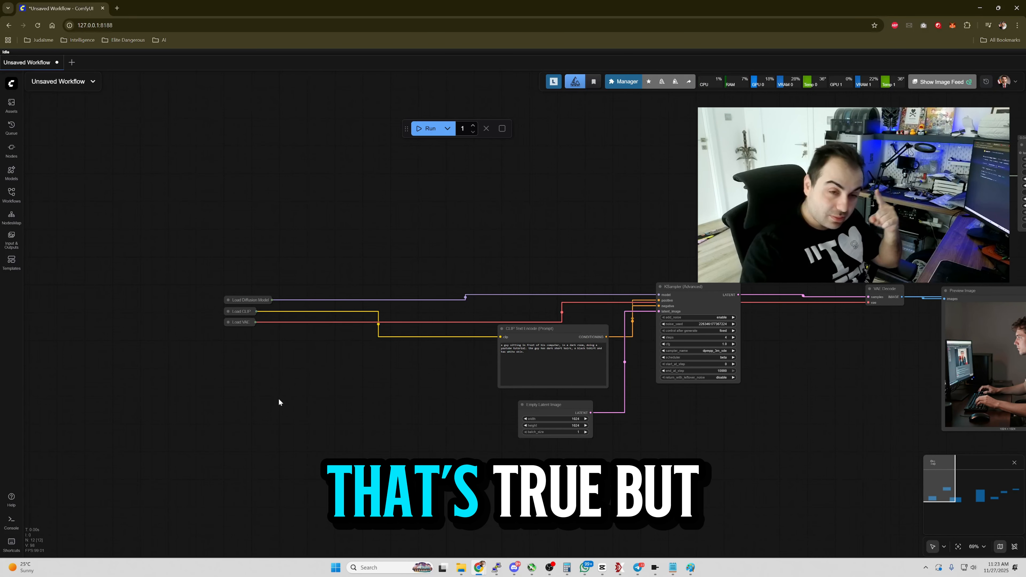
scroll(266, 398, up, 3)
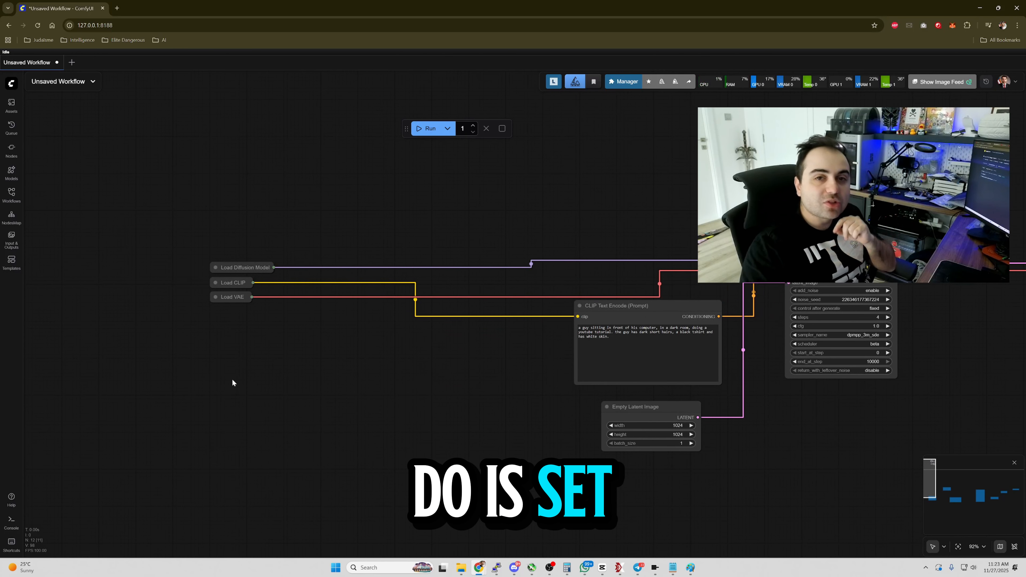
scroll(326, 408, up, 5)
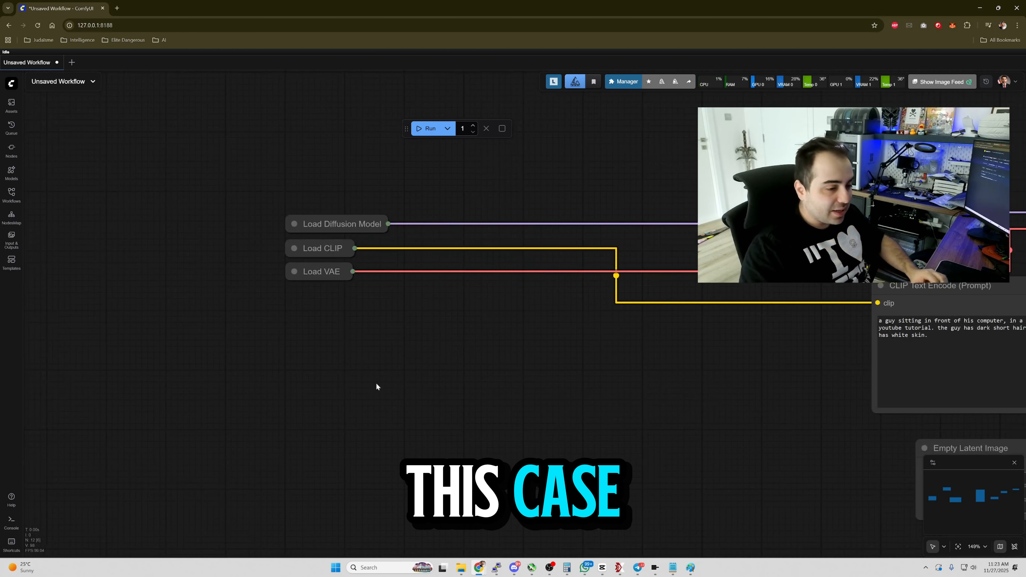
scroll(376, 383, up, 2)
scroll(401, 365, up, 2)
click(374, 282)
key(alt+c)
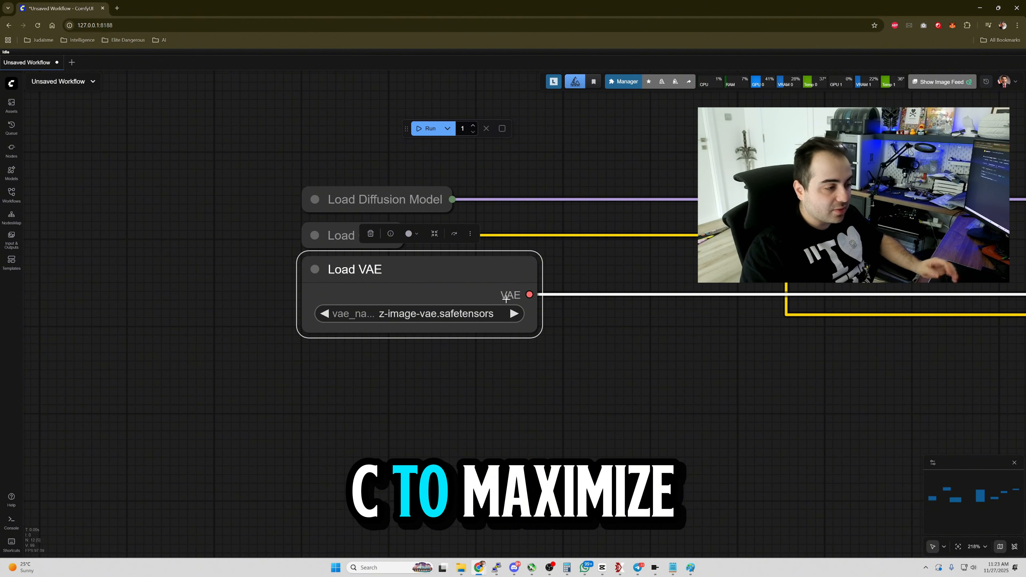
Add a Set node for the VAE output, set its constant to vae, and connect Load VAE to it.
right_click(466, 295)
click(537, 304)
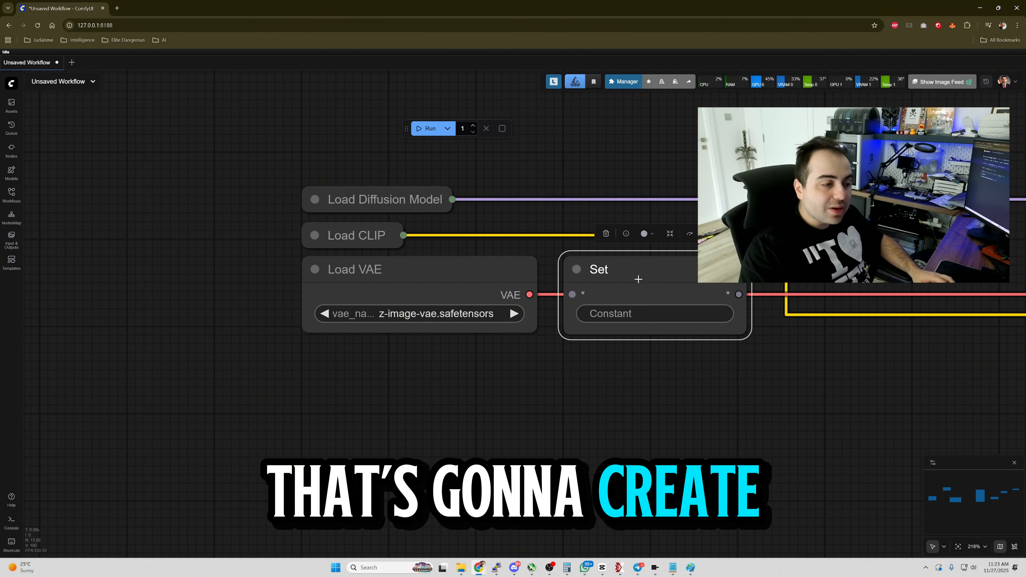
click(681, 306)
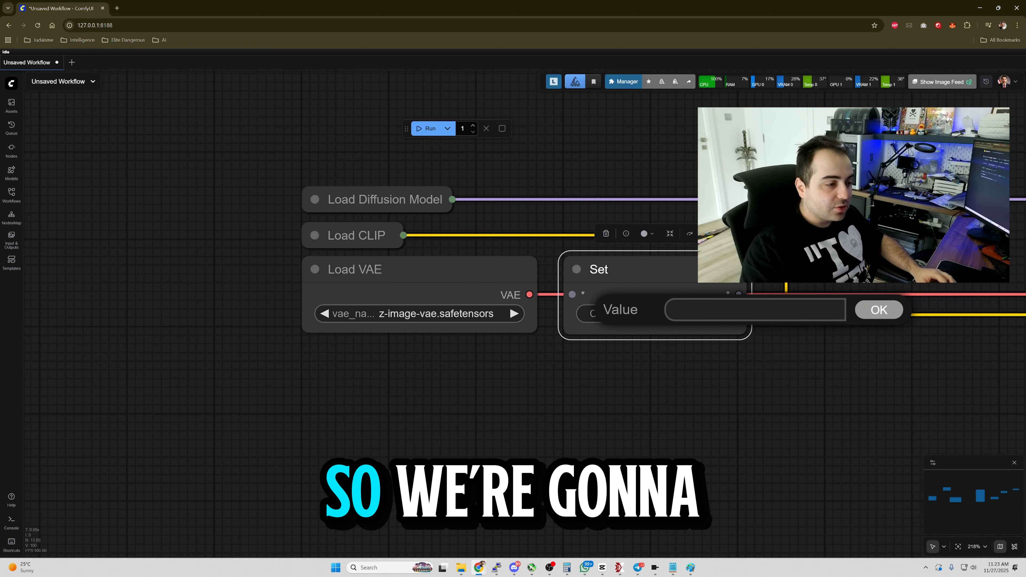
text(vae)
key(Return)
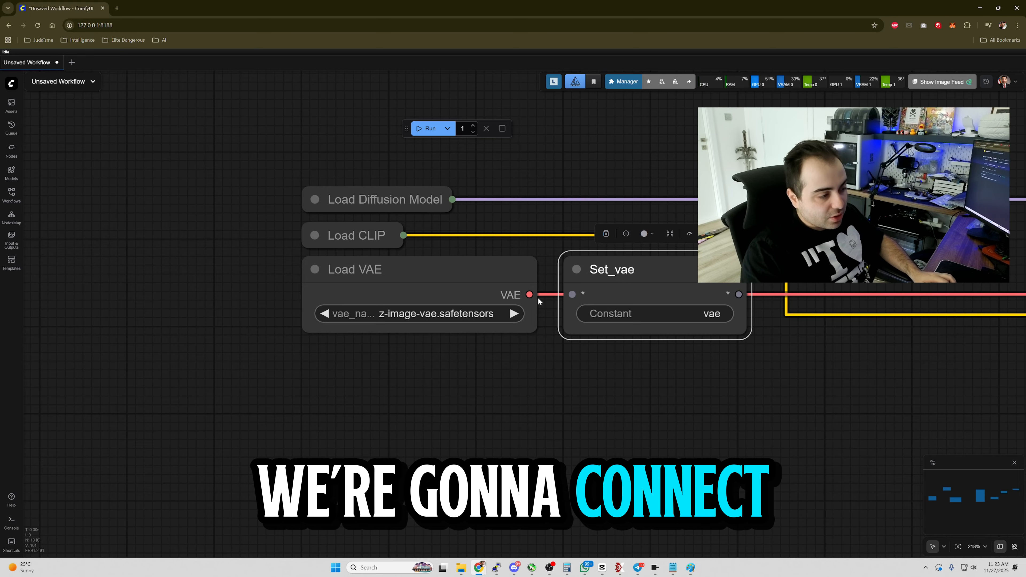
drag(530, 295, 576, 297)
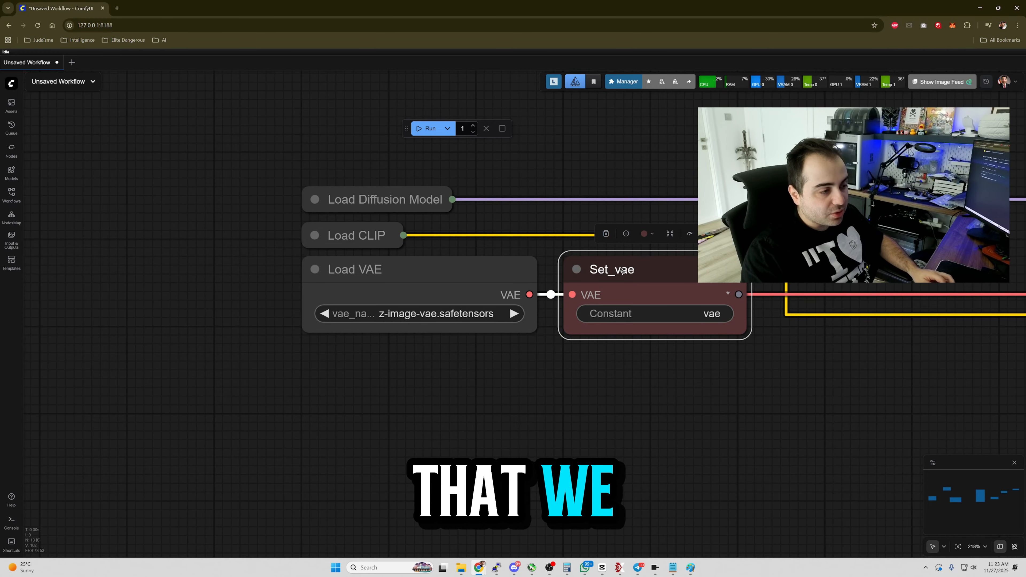
Collapse the Load VAE and Set_vae nodes and move Set_vae right next to Load VAE.
click(576, 269)
click(314, 269)
click(599, 301)
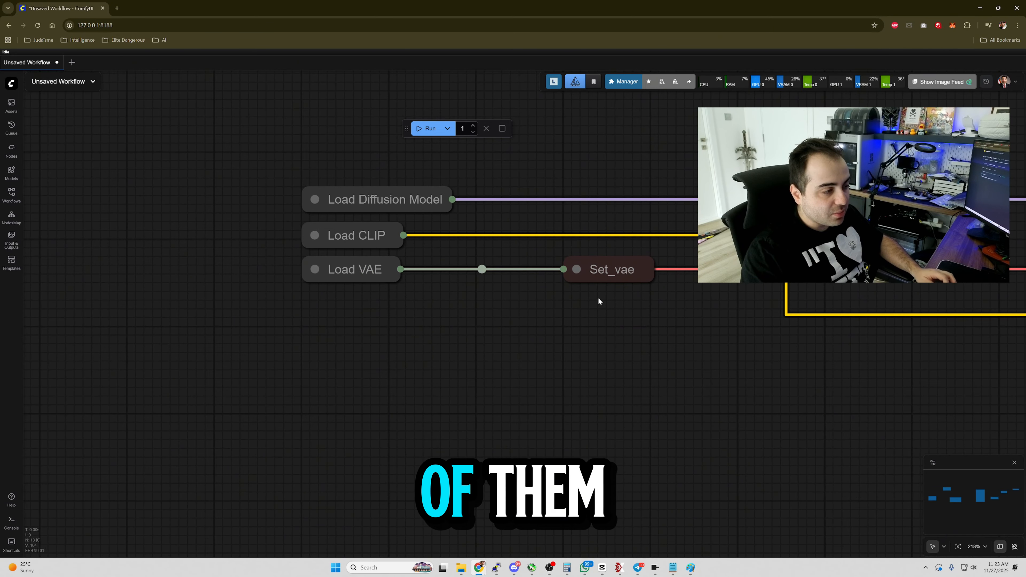
drag(620, 271, 484, 271)
Add a Get node reading vae near VAE Decode and connect it to VAE Decode's vae input.
drag(630, 375, 343, 351)
scroll(375, 356, down, 8)
drag(776, 438, 358, 439)
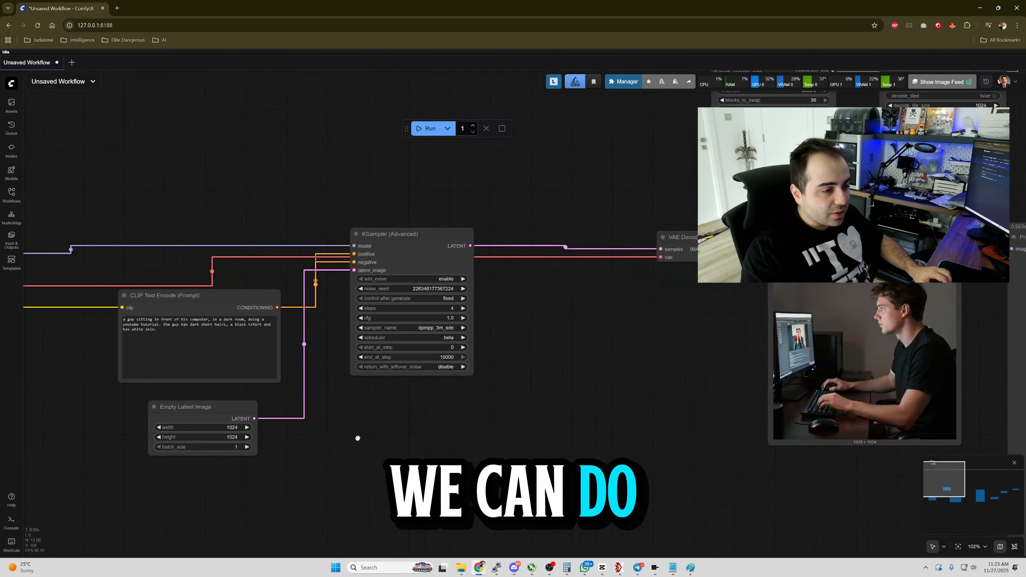
drag(571, 395, 464, 401)
scroll(554, 339, up, 3)
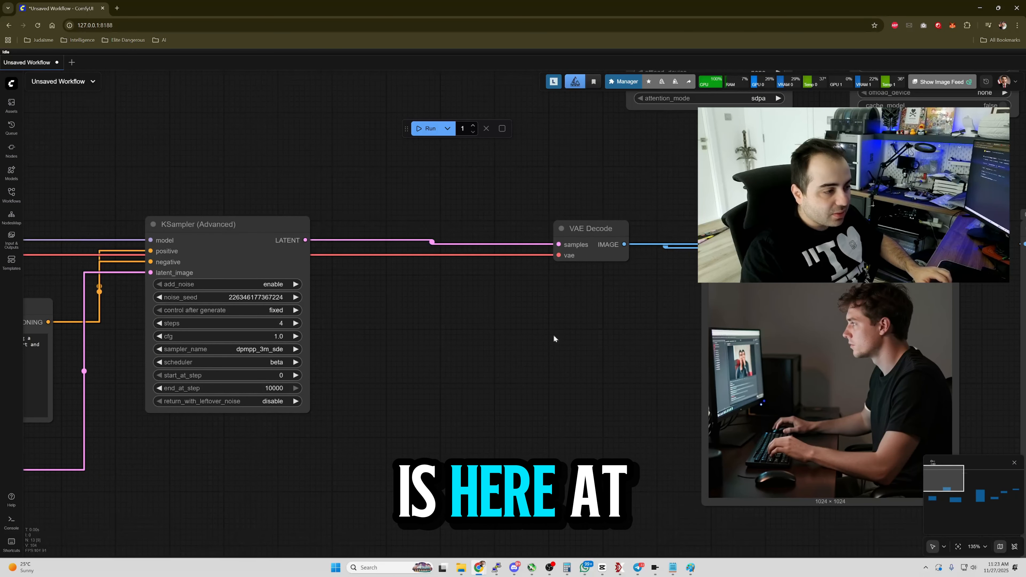
right_click(589, 223)
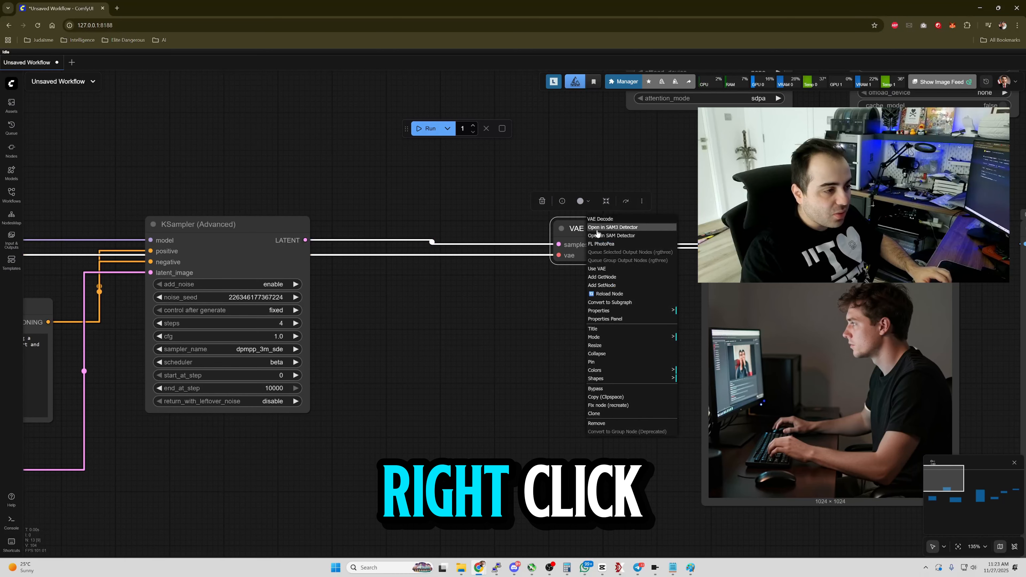
click(630, 277)
click(528, 264)
drag(481, 267, 469, 316)
drag(519, 294, 559, 256)
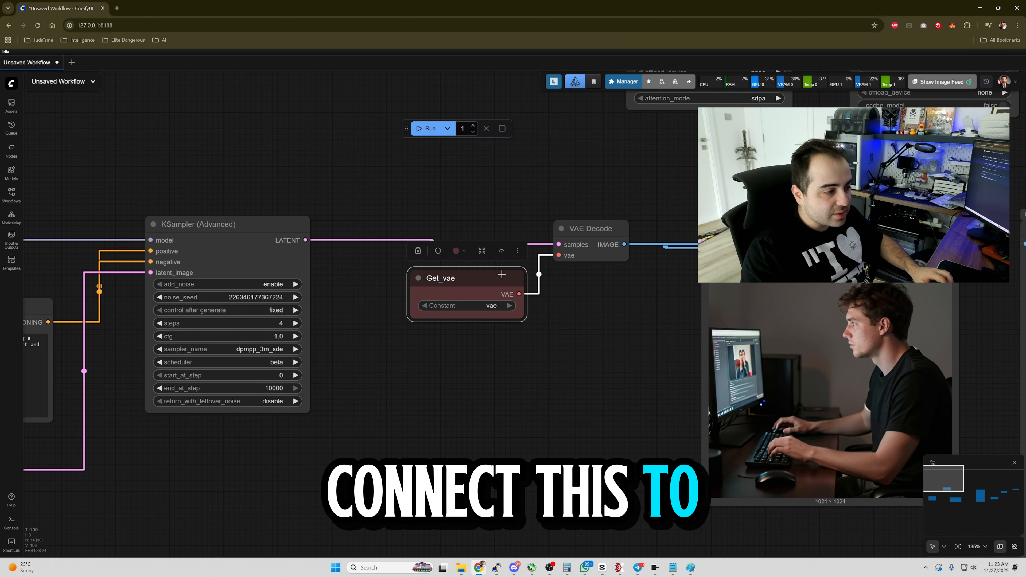
Collapse the Get_vae node and place it just left of VAE Decode.
click(418, 278)
drag(444, 275, 510, 268)
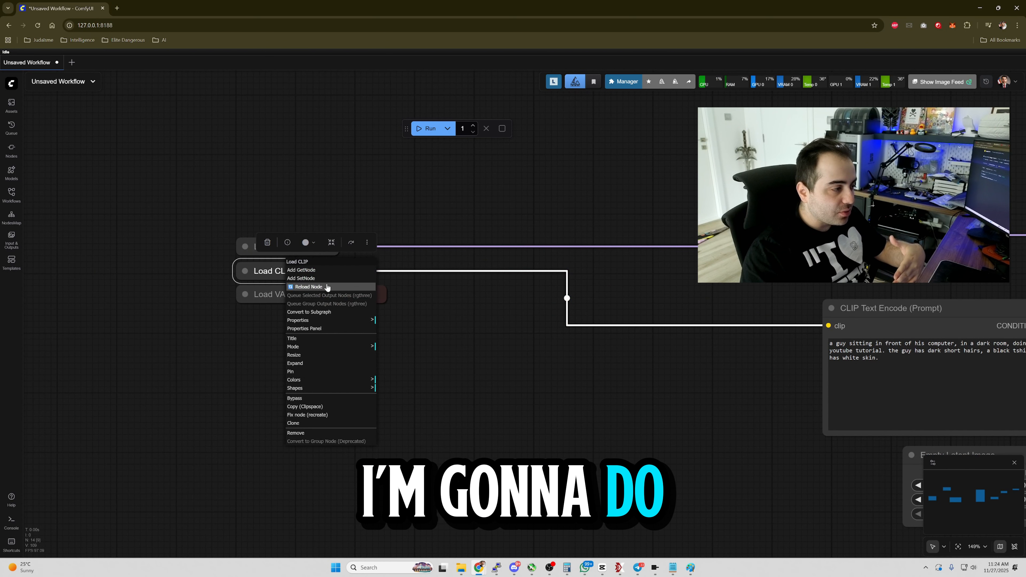
click(292, 254)
Add a Set node from Load Diffusion Model and set its constant to model.
right_click(282, 245)
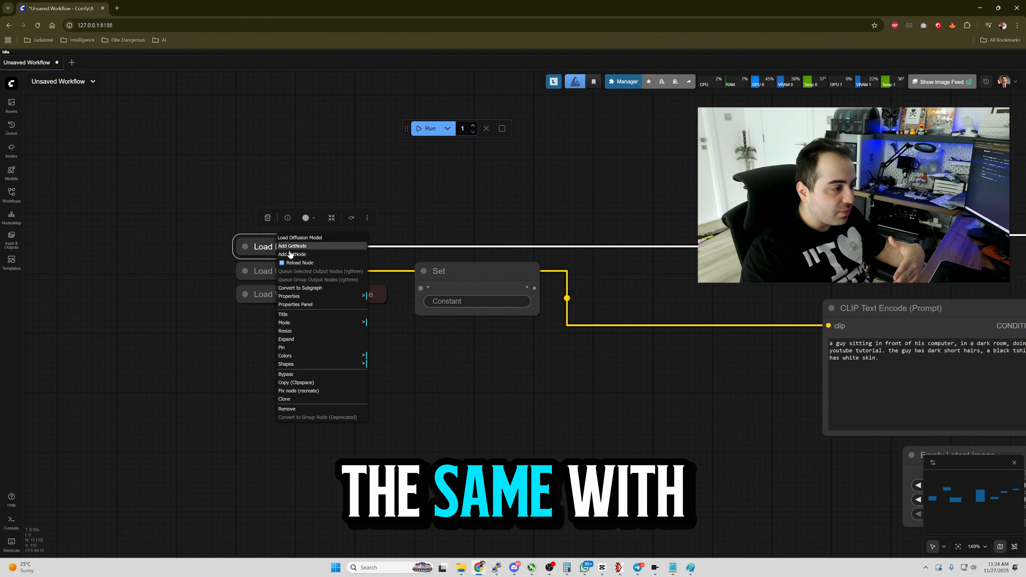
click(319, 254)
click(472, 280)
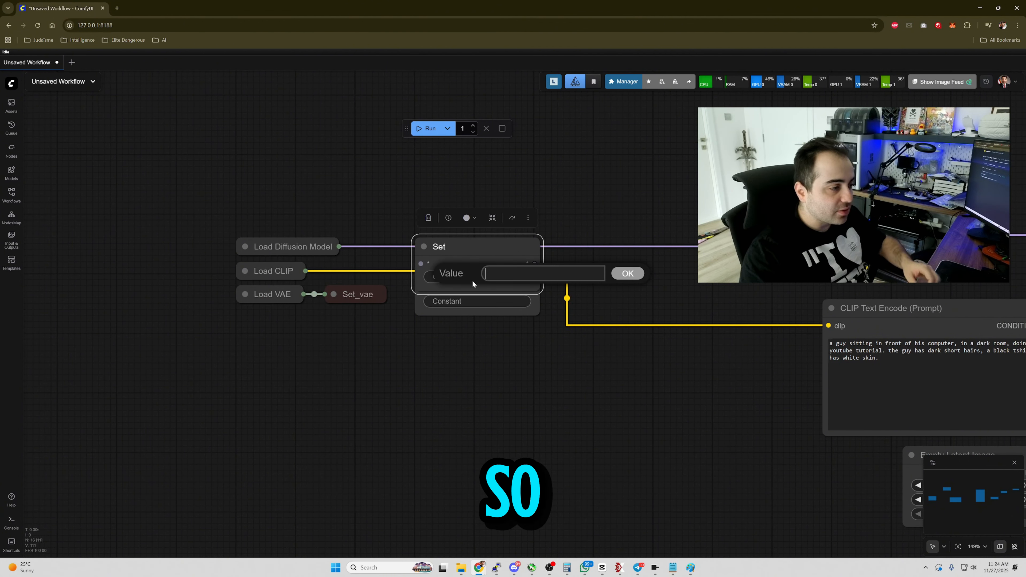
text(model)
key(Return)
Set the other Set node's constant to clip and connect the Load CLIP output to it.
click(475, 278)
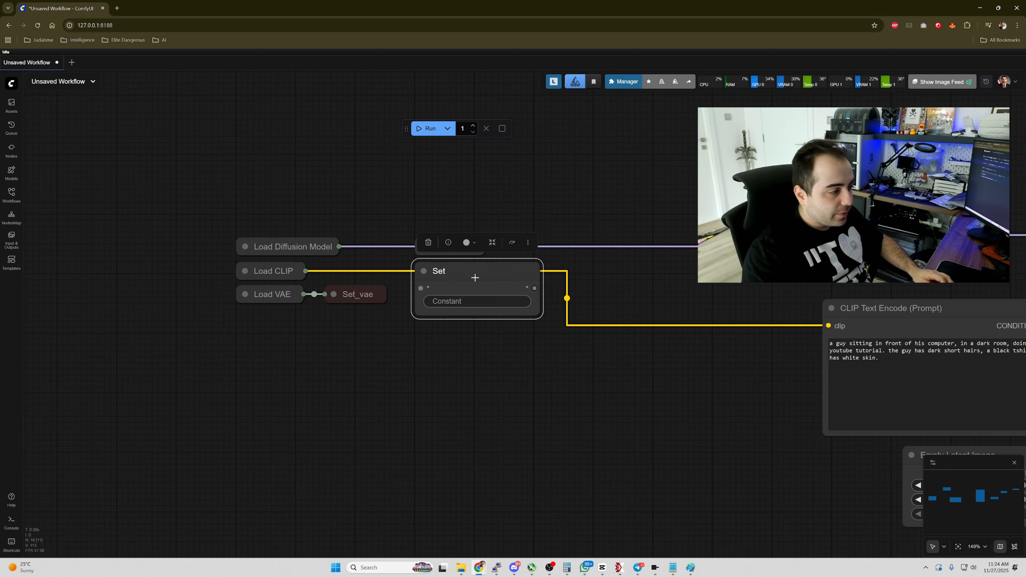
click(480, 301)
text(clip)
key(Return)
drag(420, 288, 306, 271)
Connect Load Diffusion Model to the model Set node, then collapse both Set nodes beside their loaders.
drag(420, 264, 338, 246)
click(423, 247)
click(424, 271)
drag(446, 302, 240, 274)
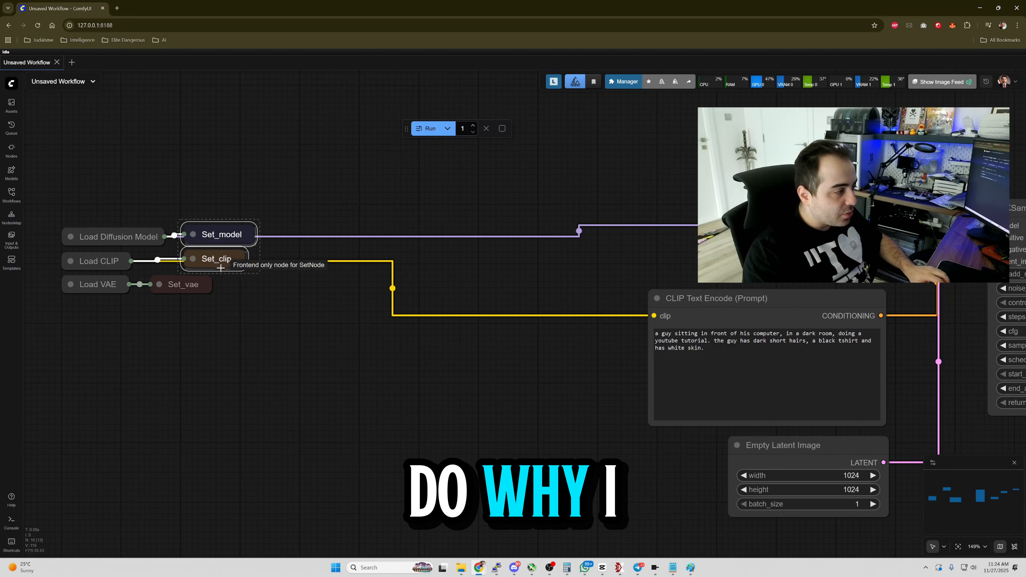
click(362, 317)
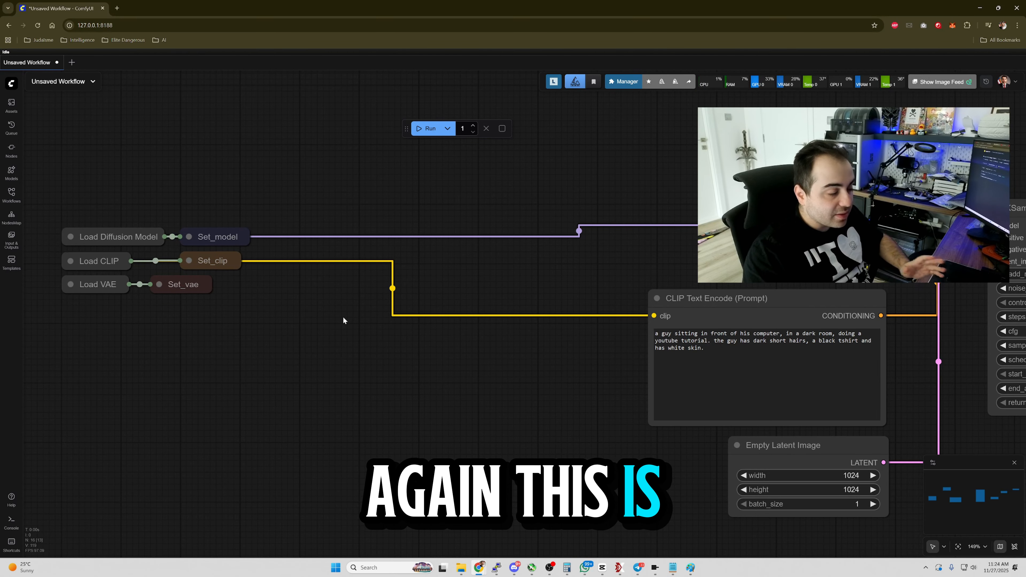
Add a Get node from CLIP Text Encode and set its constant to clip.
right_click(713, 298)
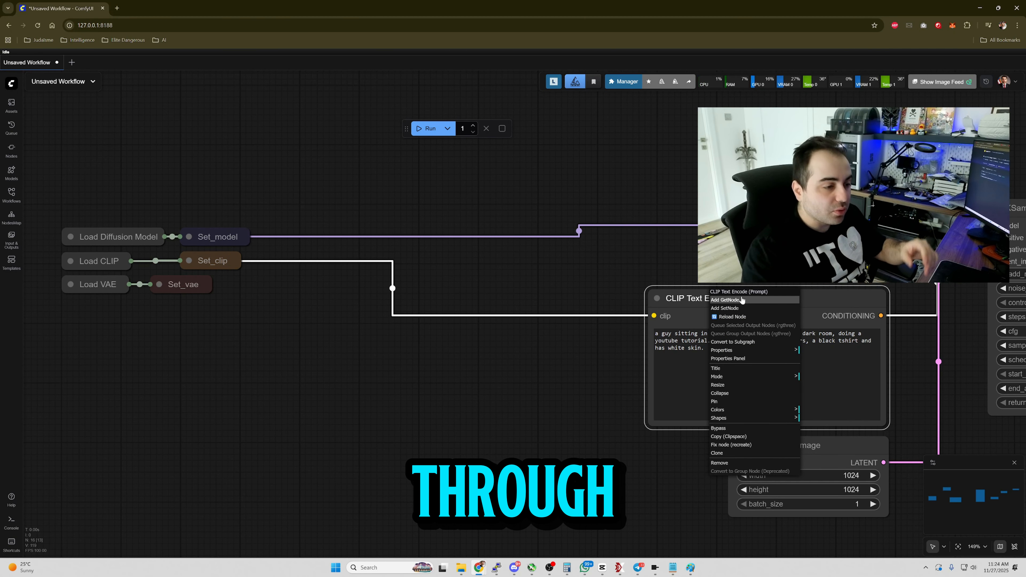
click(745, 301)
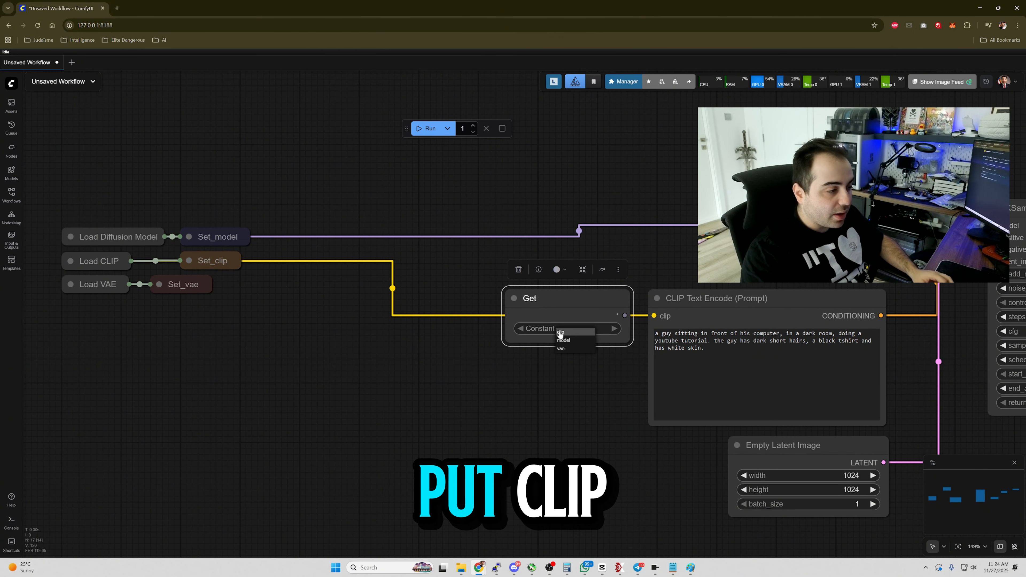
click(560, 333)
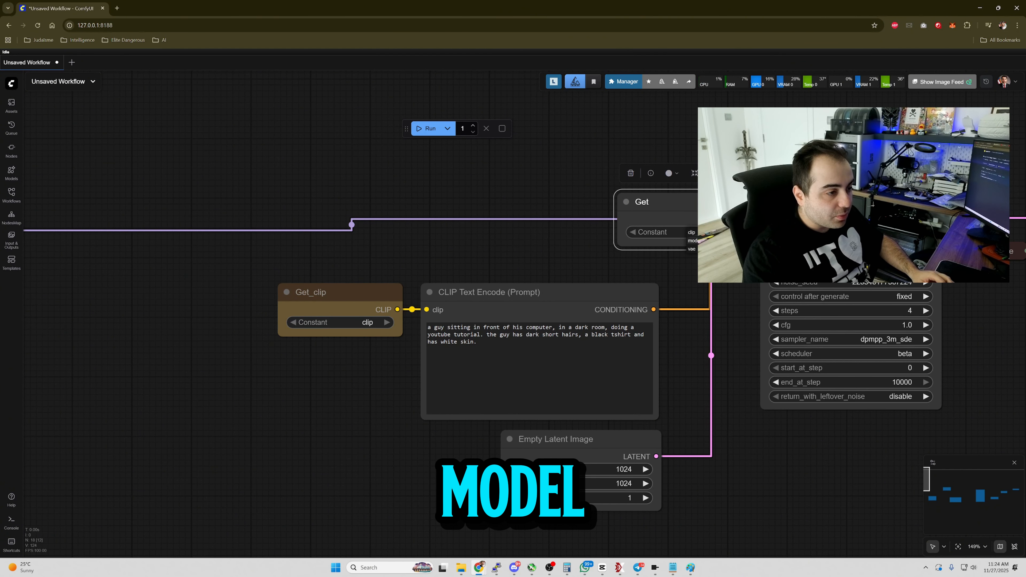
Set the other Get node's constant to model so it feeds the KSampler's model input.
drag(427, 219, 215, 218)
scroll(215, 218, down, 6)
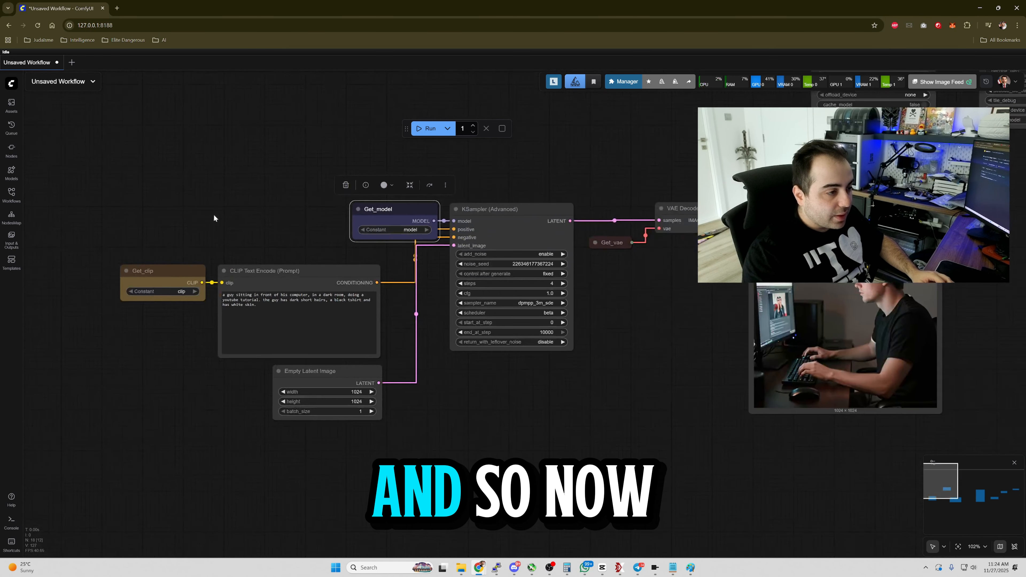
drag(435, 197, 902, 225)
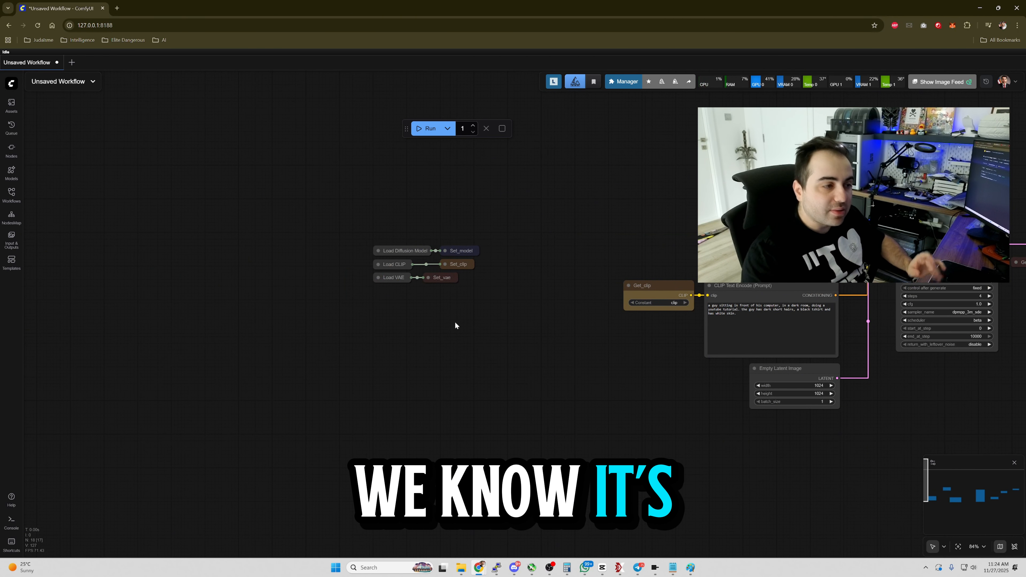
Add a new group on the empty canvas and title it Model Loader.
right_click(475, 319)
click(520, 360)
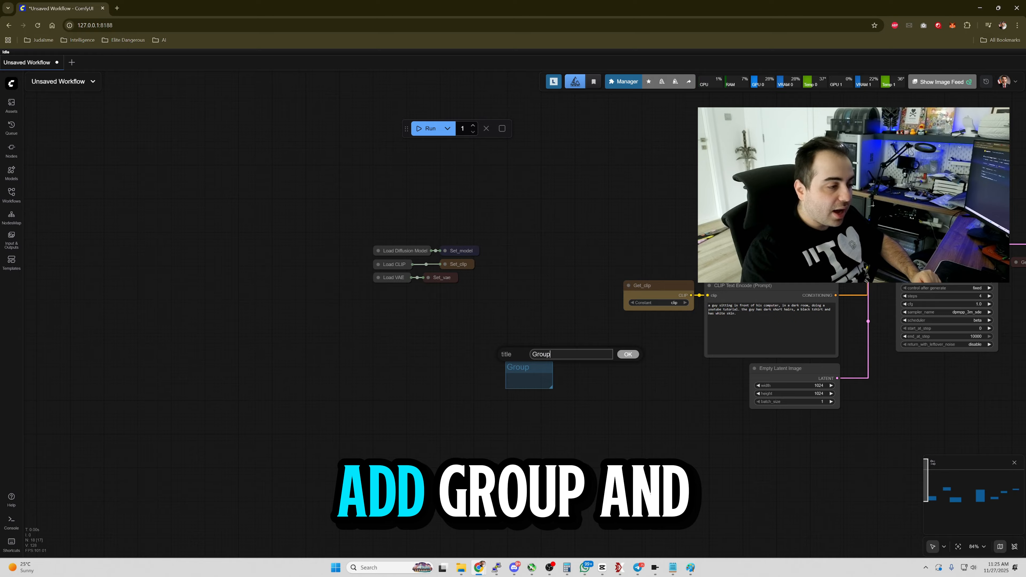
key(BackSpace)
key(BackSpace)
key(BackSpace)
key(BackSpace)
key(BackSpace)
text(Model Loader)
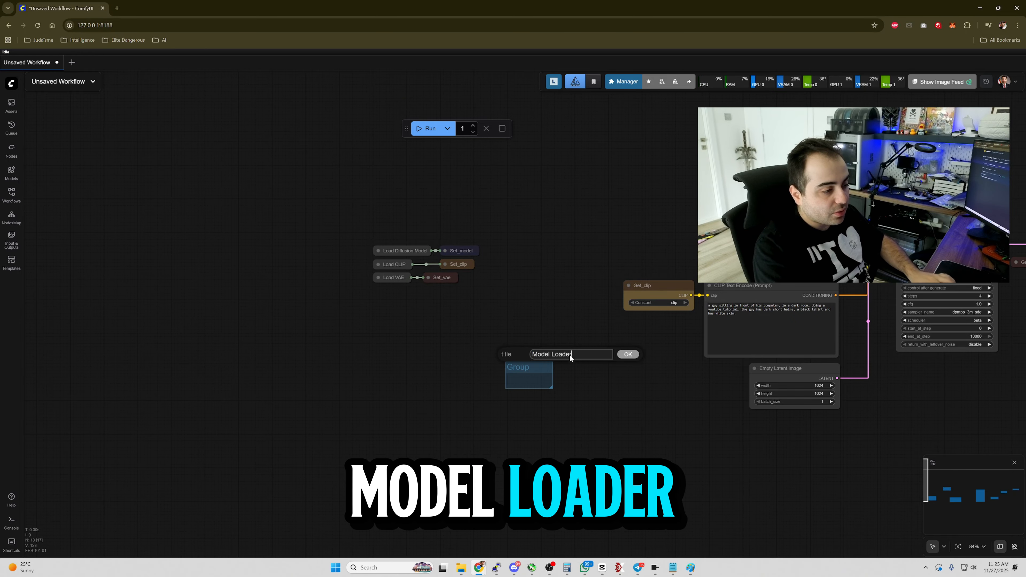
key(Return)
Resize and position the Model Loader group around the three collapsed loader and Set nodes.
drag(408, 217, 486, 294)
drag(483, 289, 476, 255)
click(436, 263)
drag(417, 197, 441, 274)
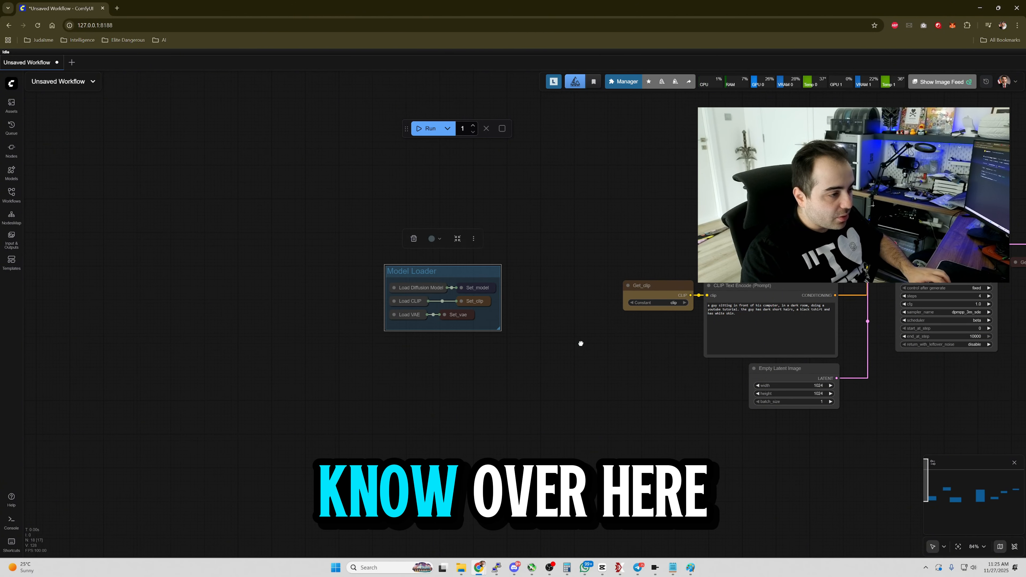
Collapse the Get_clip node and place it just left of CLIP Text Encode's clip input.
drag(566, 347, 326, 289)
drag(326, 378, 332, 423)
drag(457, 379, 410, 360)
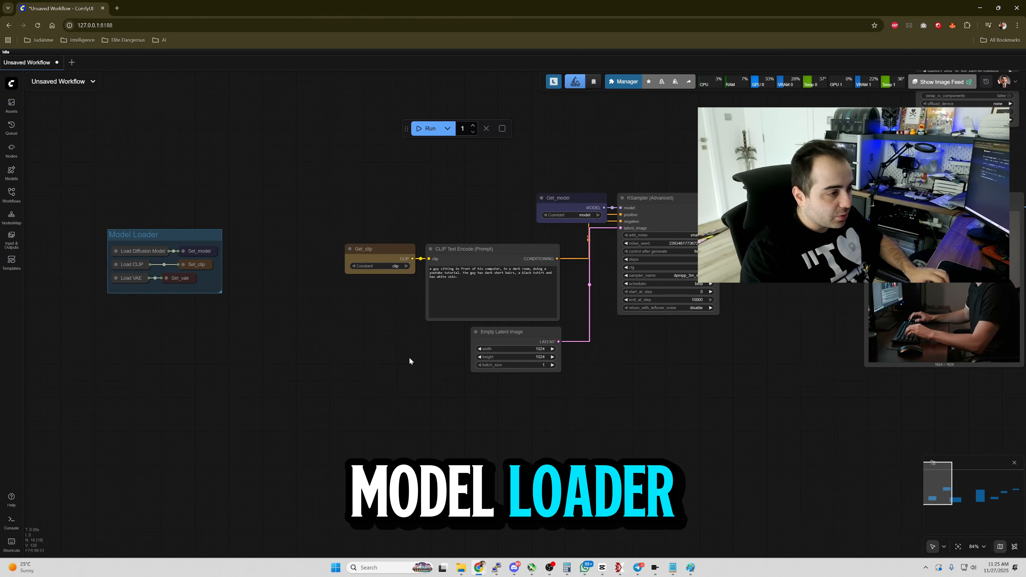
click(387, 251)
key(alt+c)
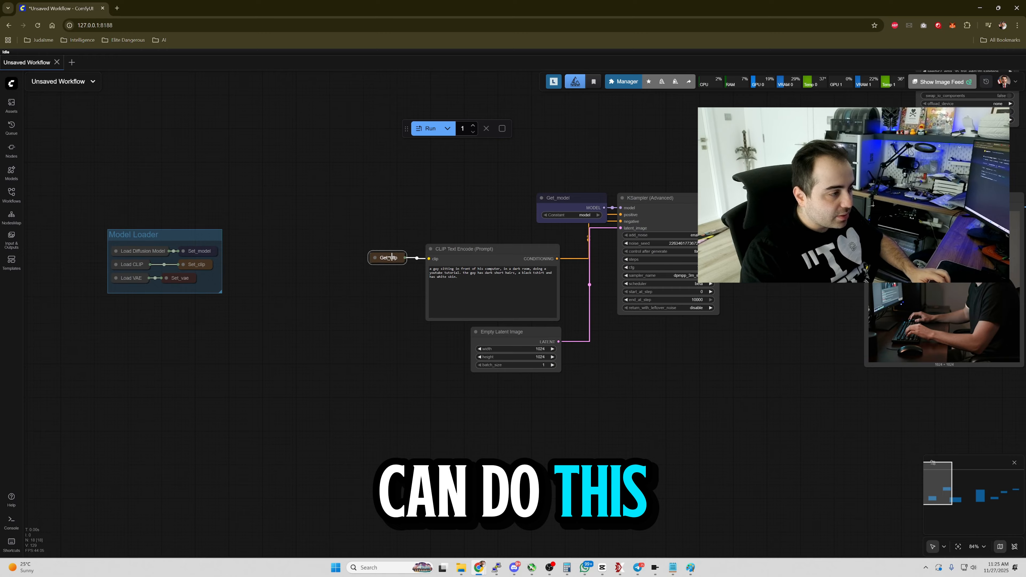
drag(392, 258, 449, 234)
Collapse the Empty Latent Image and Get_model nodes and move them beside the nodes they feed.
click(505, 333)
key(alt+c)
drag(504, 333, 535, 332)
click(573, 283)
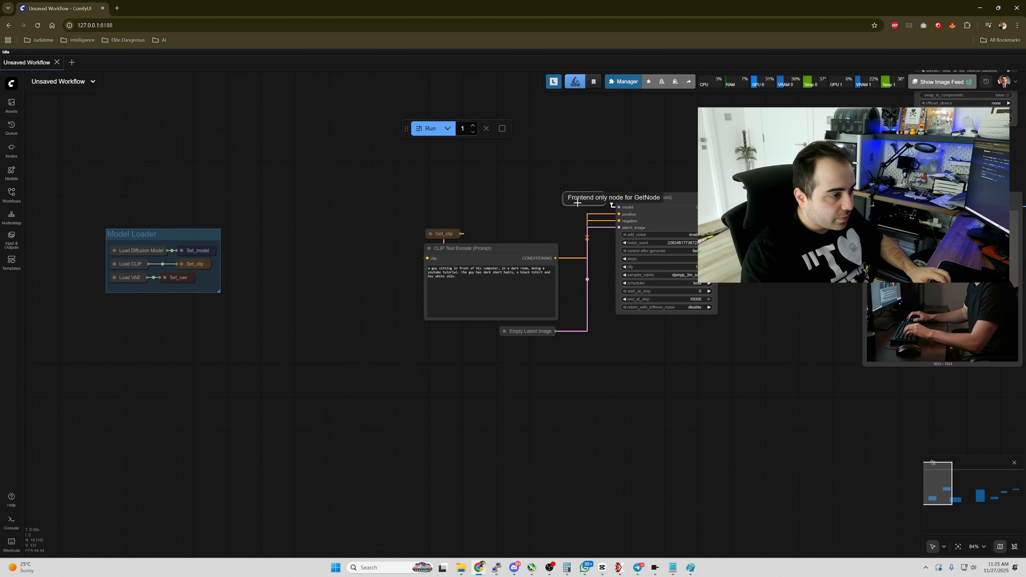
drag(758, 284, 635, 316)
drag(259, 189, 747, 422)
click(531, 157)
drag(531, 157, 385, 205)
Add a group titled Image Generation and stretch it over the generation nodes.
right_click(386, 205)
click(394, 245)
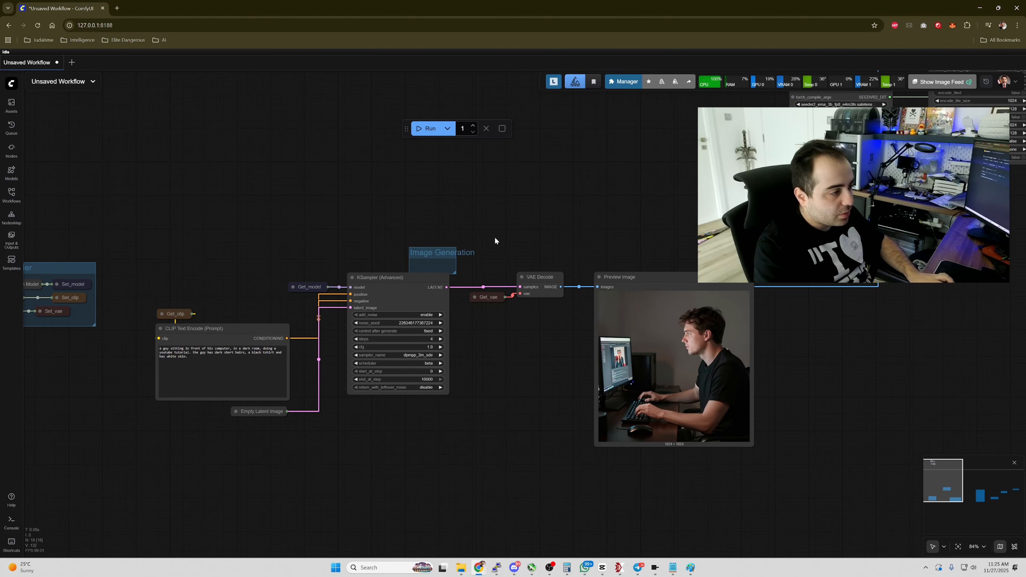
drag(436, 253, 804, 465)
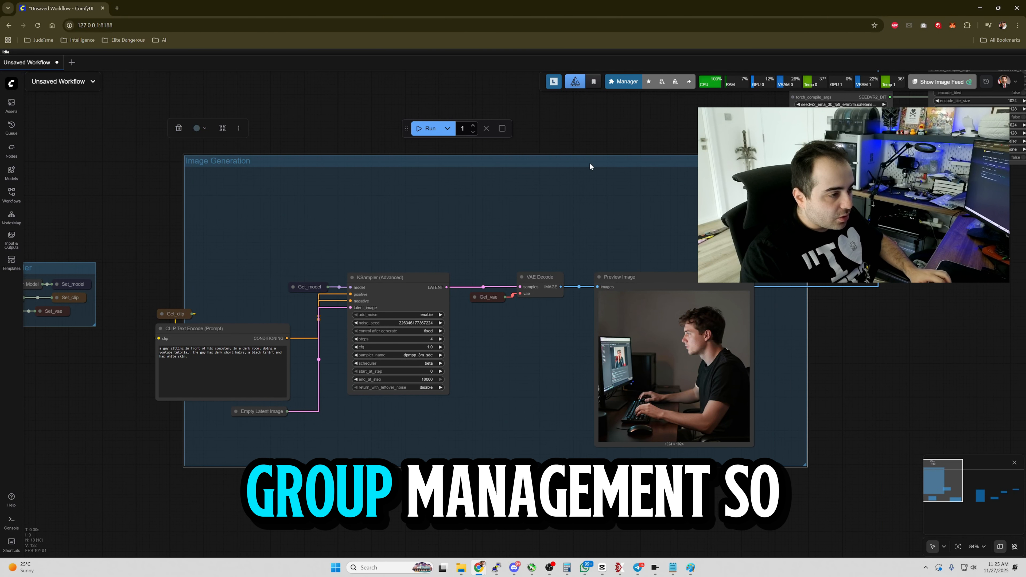
drag(590, 162, 574, 181)
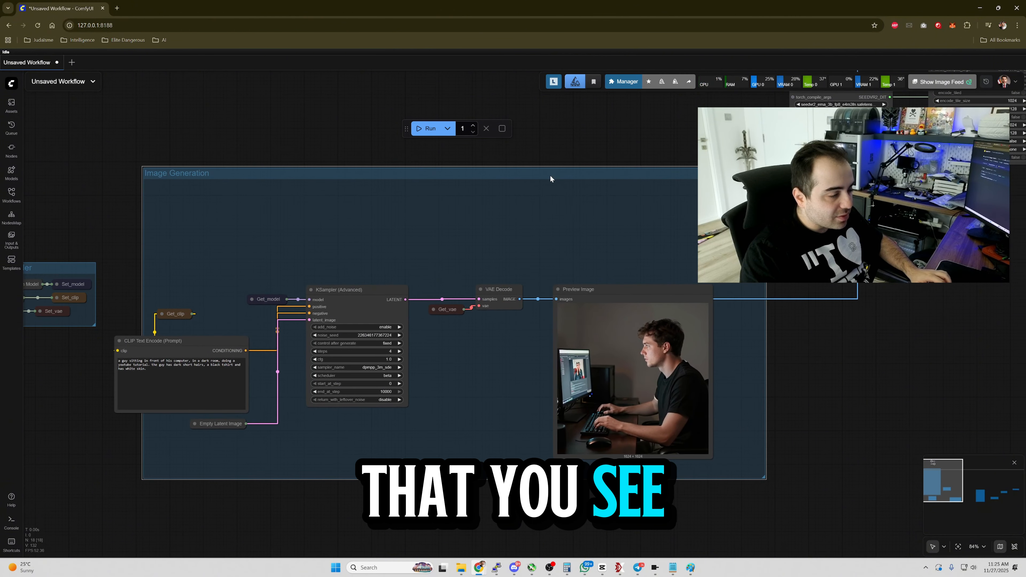
key(ctrl+z)
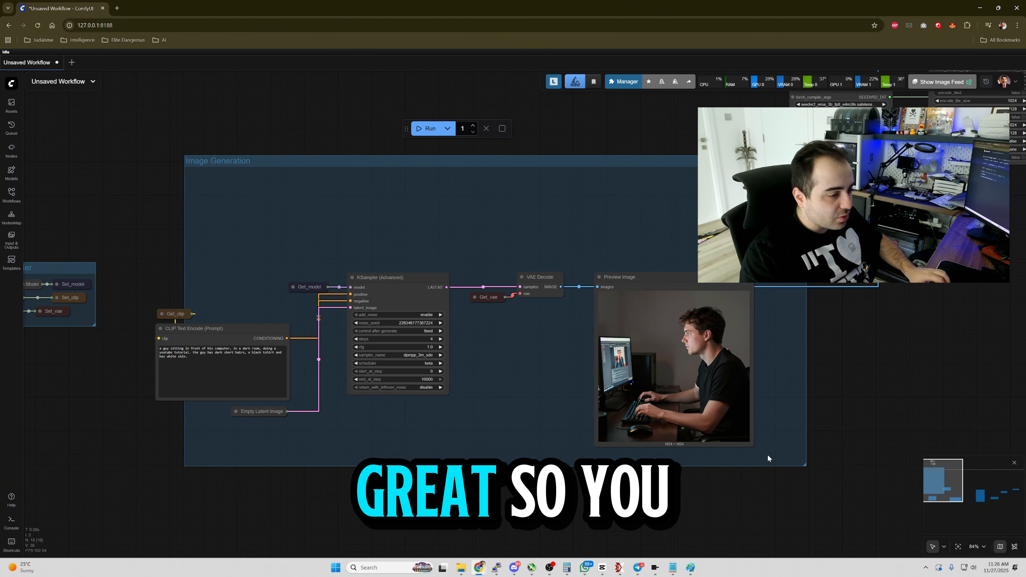
Move the generation nodes up inside the group and shrink the Image Generation group to fit them.
drag(207, 293, 208, 212)
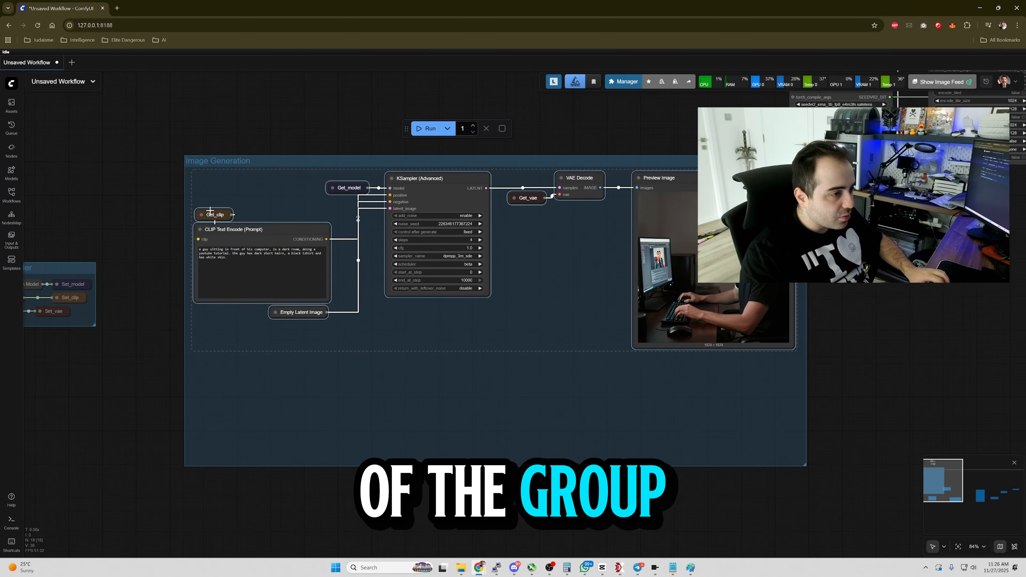
click(792, 440)
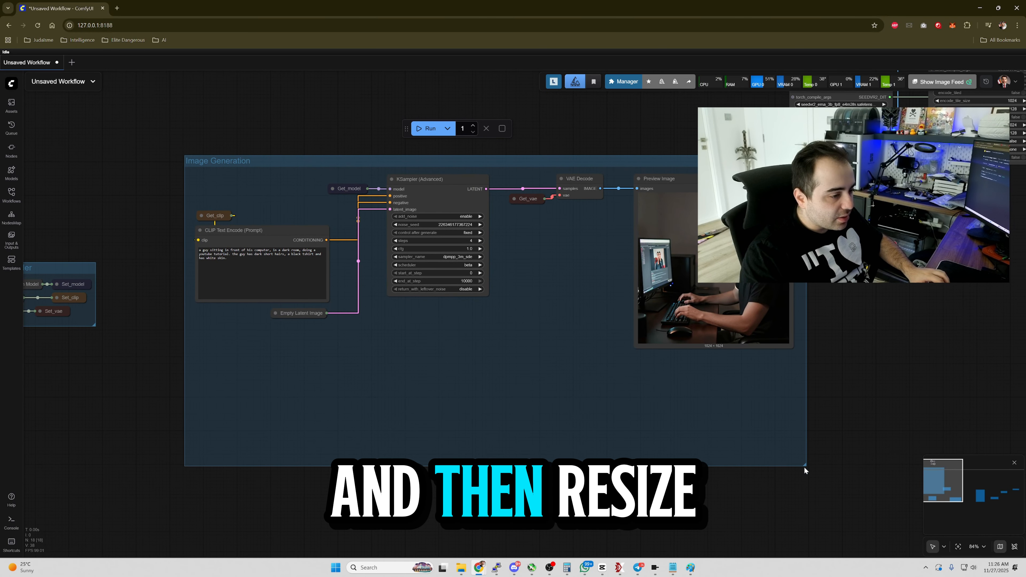
drag(805, 465, 795, 352)
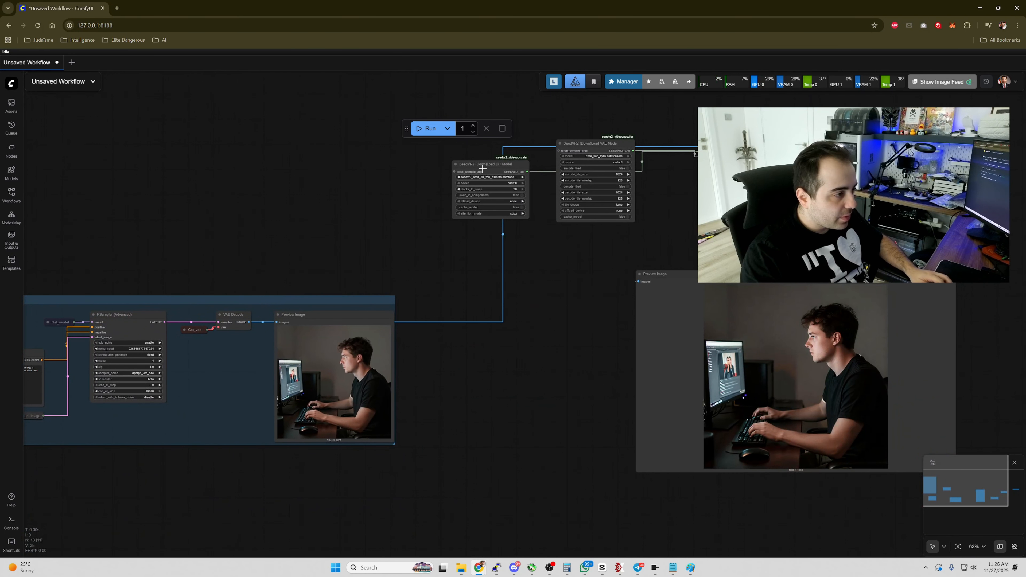
Collapse the two SeedVR2 download loader nodes.
click(481, 166)
key(alt+c)
click(586, 145)
key(alt+c)
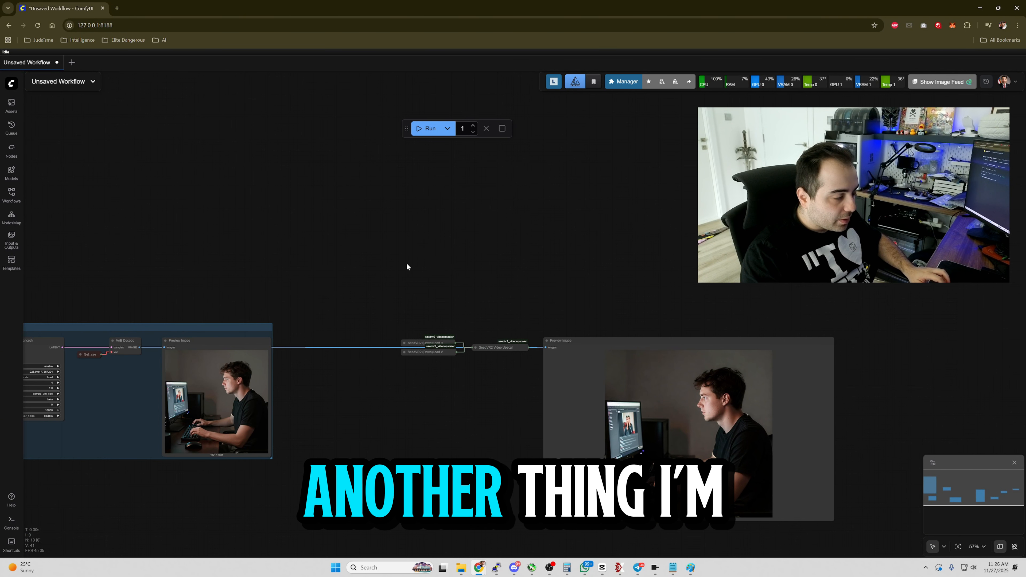
Add a new group and title it Image Upscaling.
right_click(407, 263)
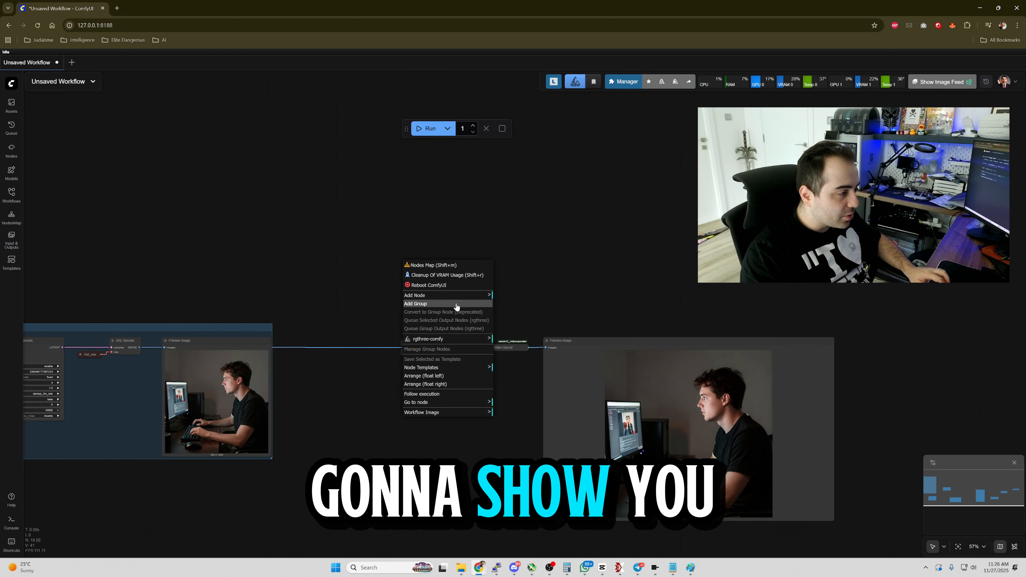
click(416, 304)
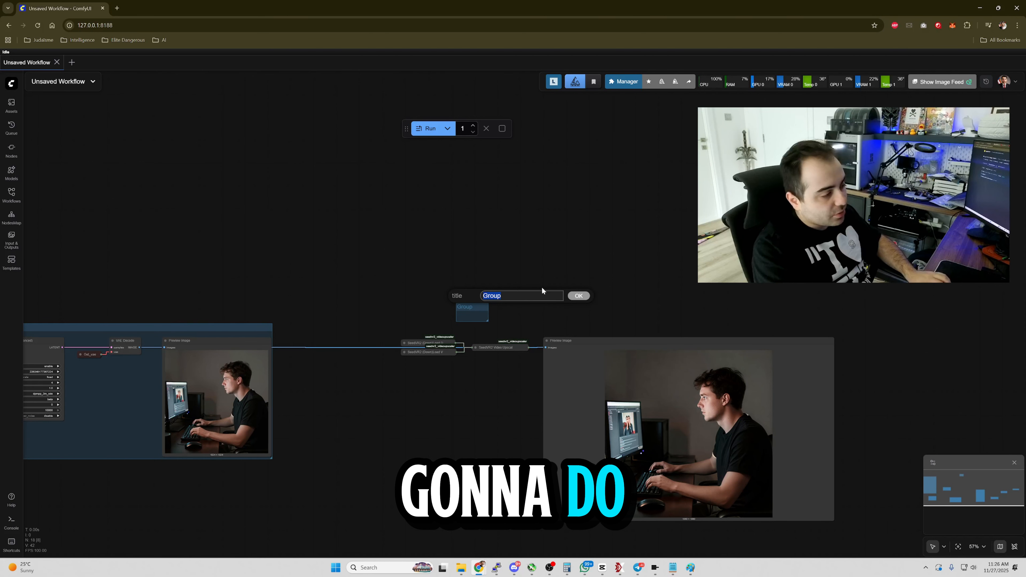
key(BackSpace)
text(Image Upscaling)
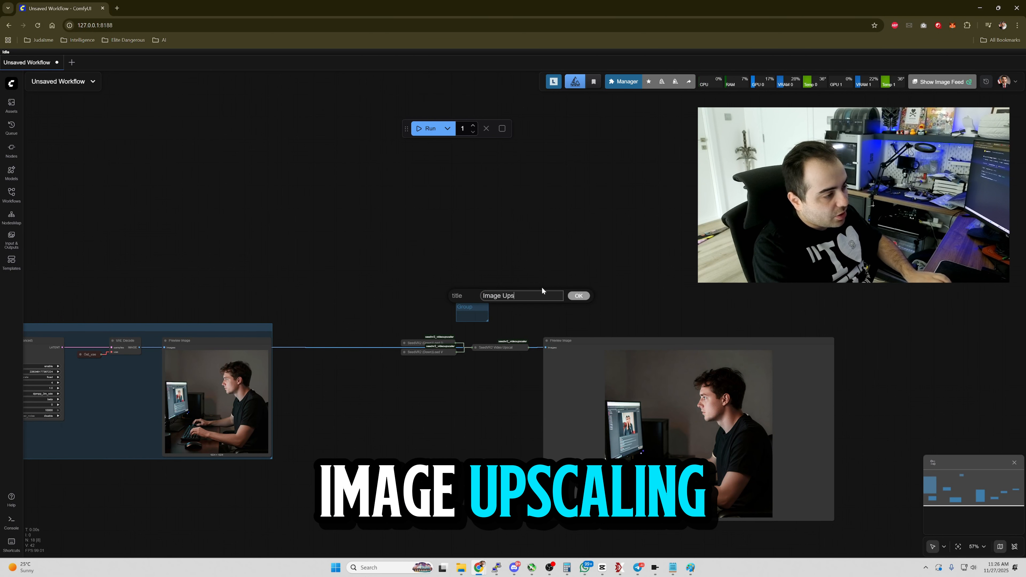
key(Return)
Arrange the SeedVR2 nodes inside the Image Upscaling group and resize the group to fit.
drag(471, 307, 394, 329)
drag(422, 341, 351, 240)
drag(848, 536, 765, 422)
drag(523, 227, 476, 327)
drag(257, 339, 440, 264)
Add a Set node from VAE Decode's image output with constant generated_image and place it below VAE Decode.
scroll(439, 265, up, 6)
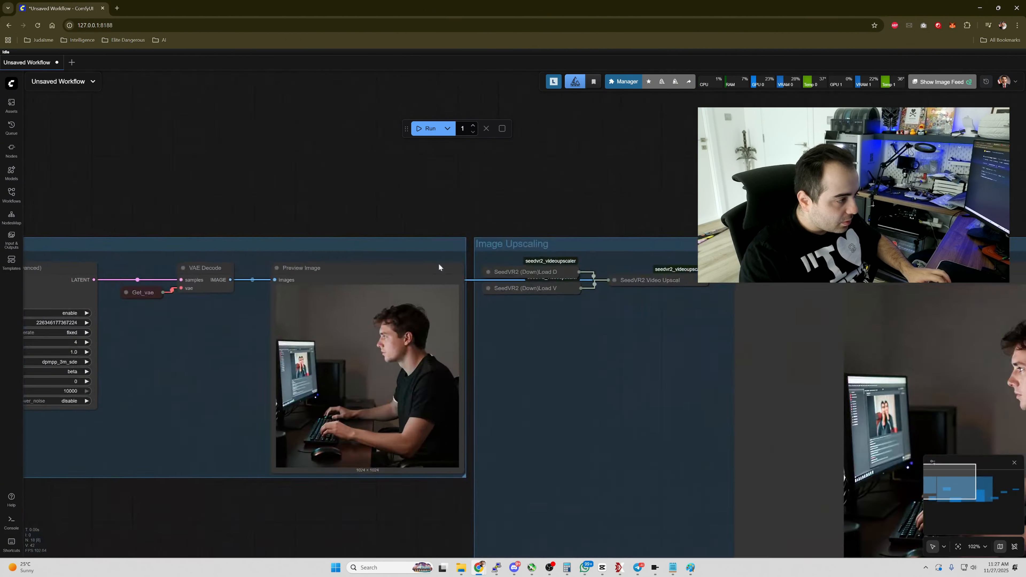
scroll(440, 265, down, 6)
drag(343, 454, 412, 455)
scroll(410, 452, up, 3)
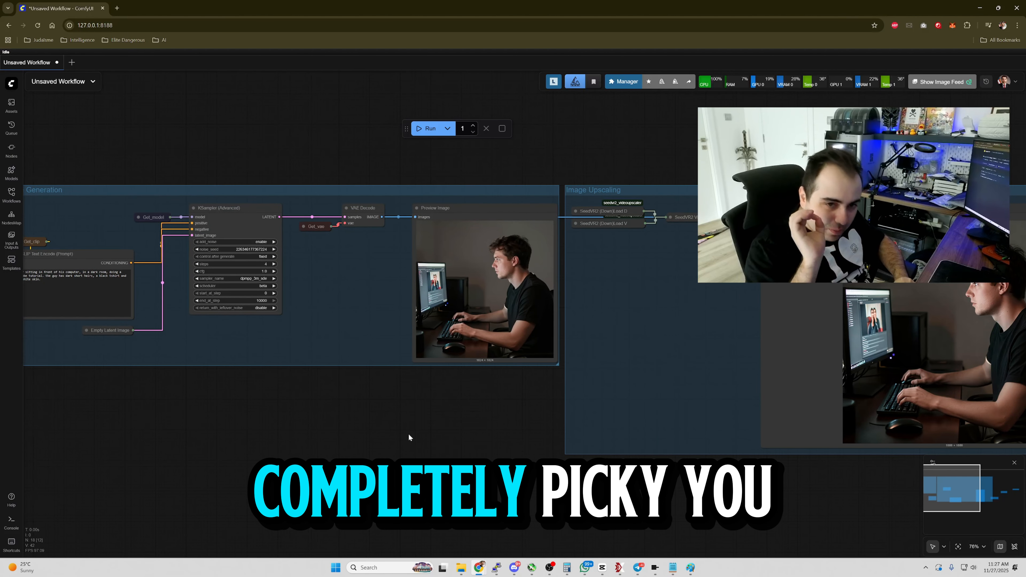
scroll(408, 433, up, 5)
drag(288, 374, 351, 459)
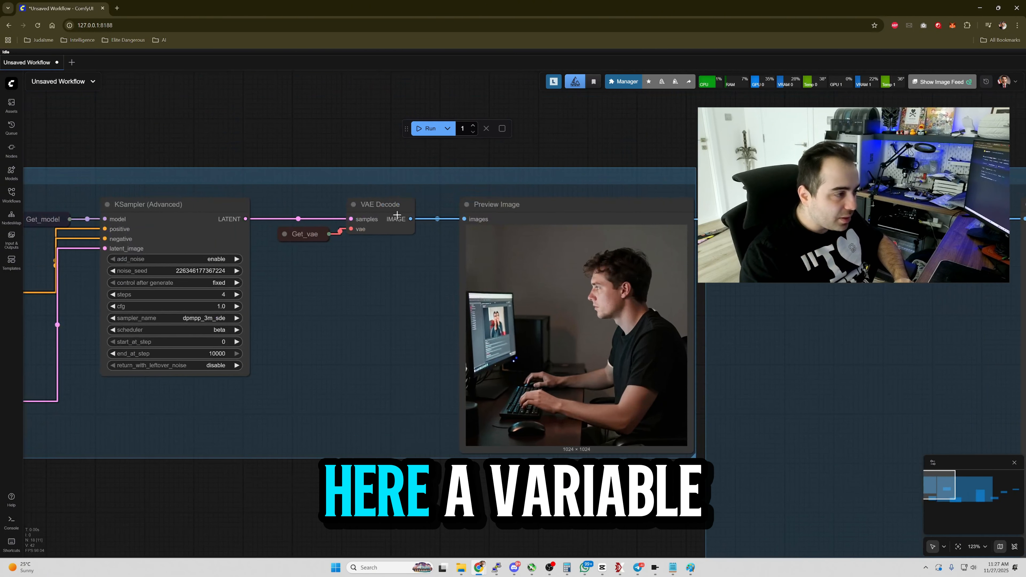
right_click(397, 205)
click(409, 268)
click(465, 224)
text(generated_image)
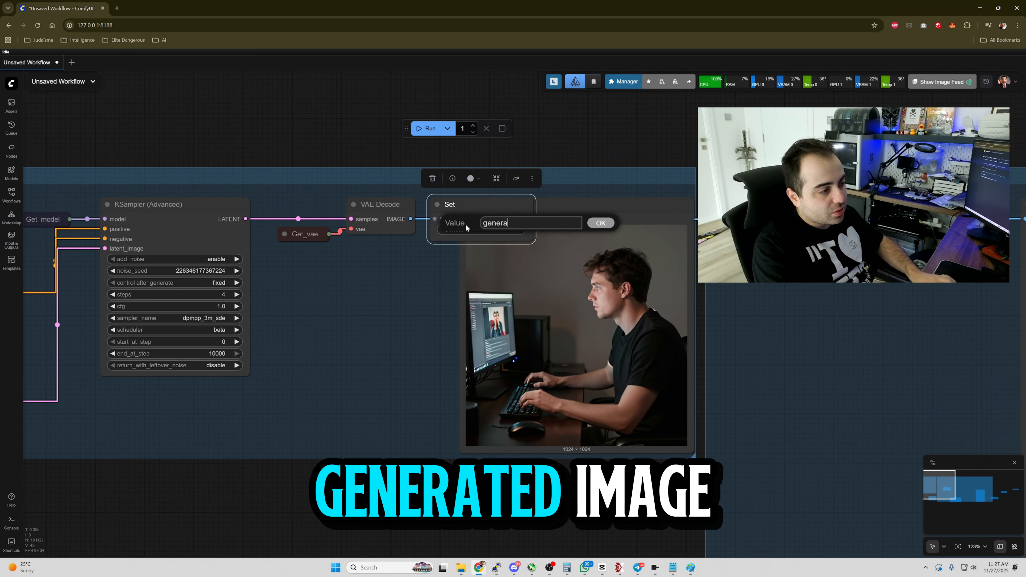
key(Return)
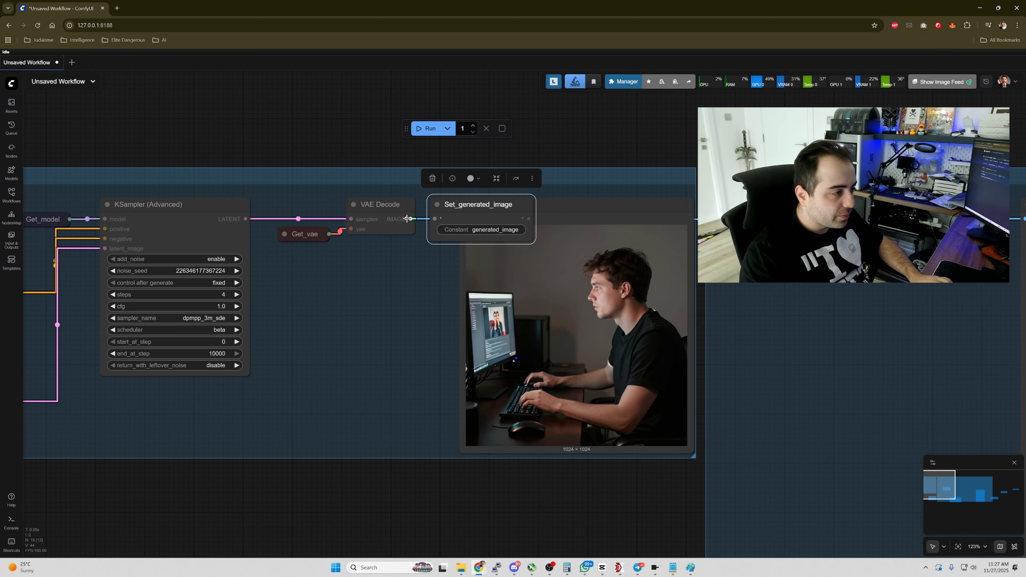
drag(465, 224, 405, 268)
Add a Get_generated_image node inside the Image Upscaling group feeding the SeedVR2 video upscaler.
drag(774, 362, 590, 370)
right_click(776, 288)
click(788, 297)
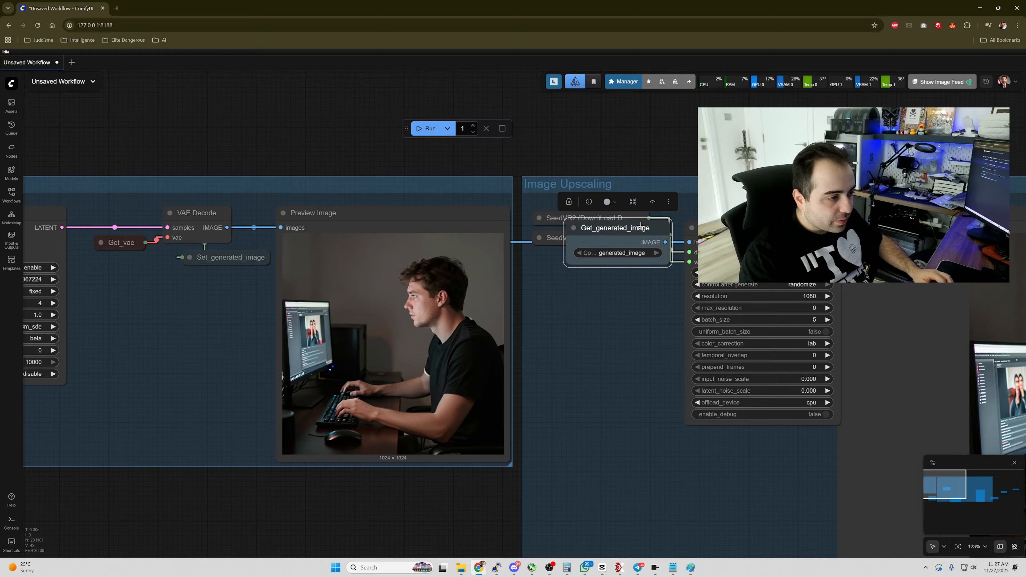
drag(597, 229, 688, 241)
click(691, 228)
scroll(431, 276, down, 8)
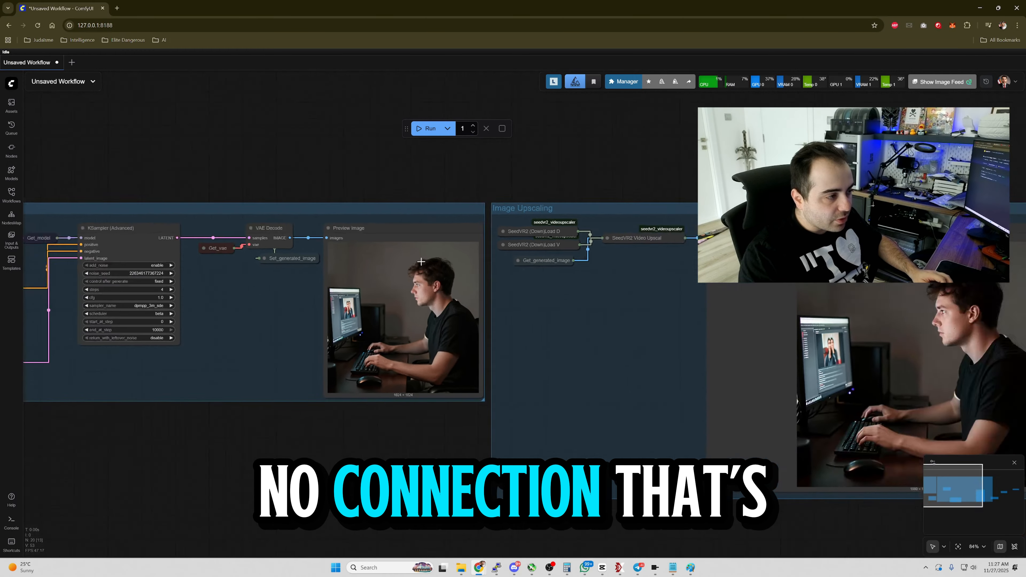
drag(425, 255, 557, 281)
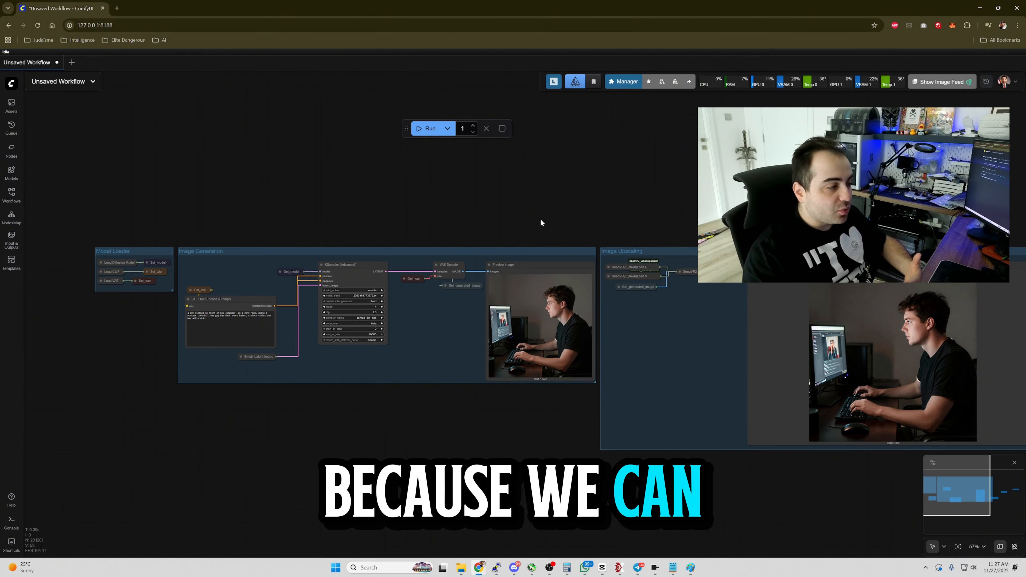
Search for group nodes and add a Fast Groups Bypasser (rgthree) node below the groups.
drag(528, 426, 528, 386)
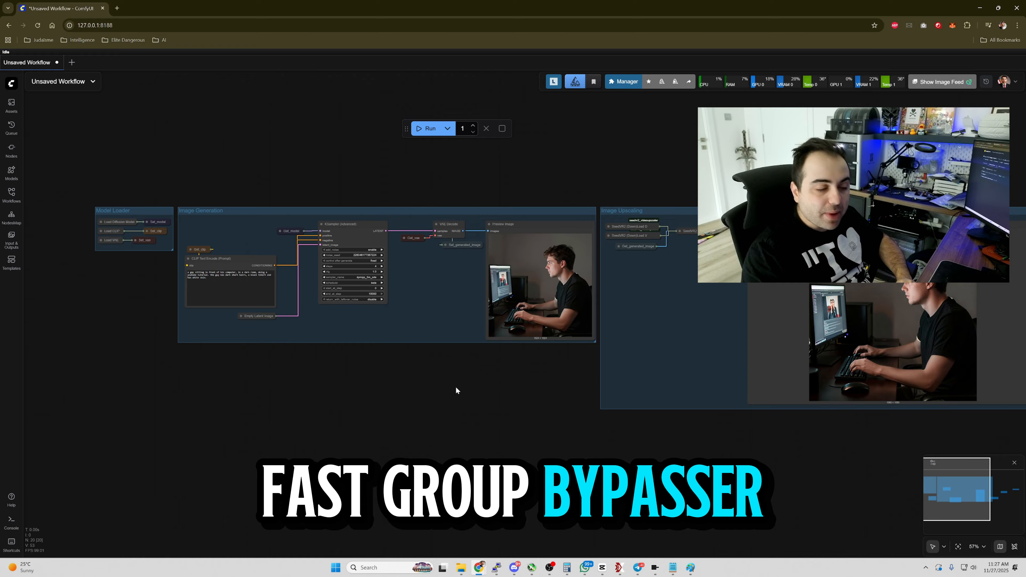
double_click(455, 386)
text(group)
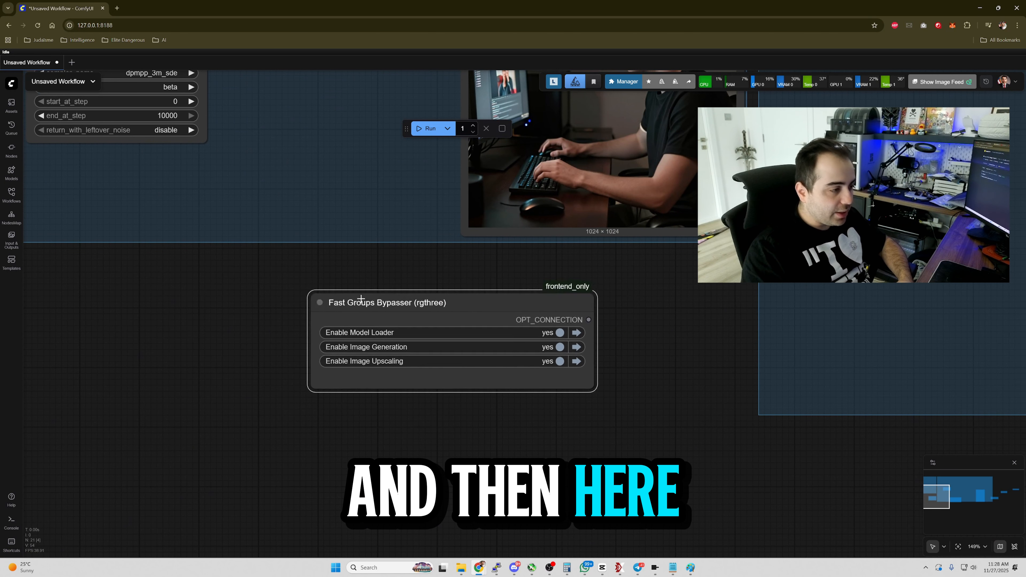
drag(361, 299, 350, 292)
scroll(362, 449, down, 7)
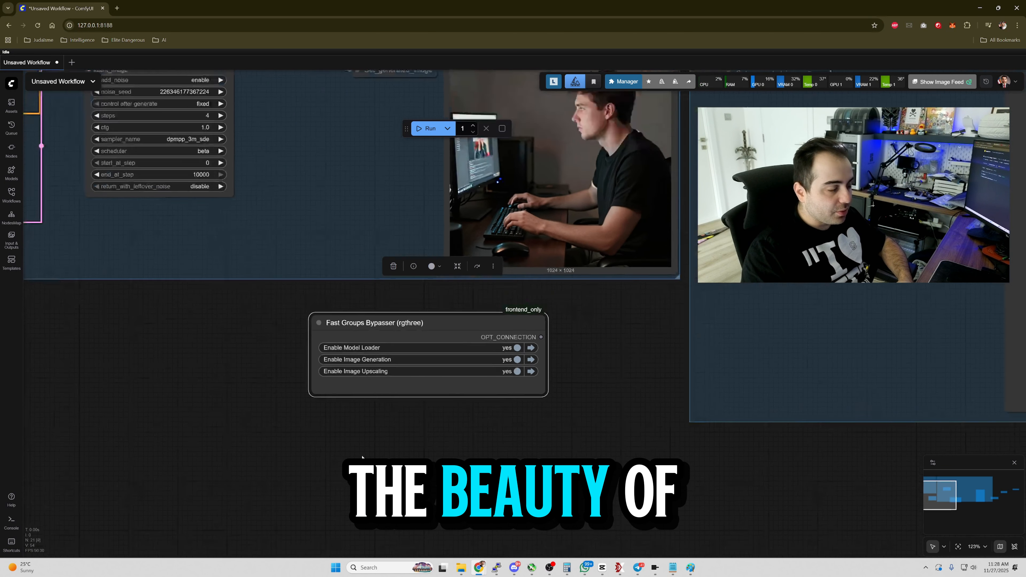
Bypass the Model Loader and Image Generation groups using the bypasser's toggles.
drag(359, 450, 450, 476)
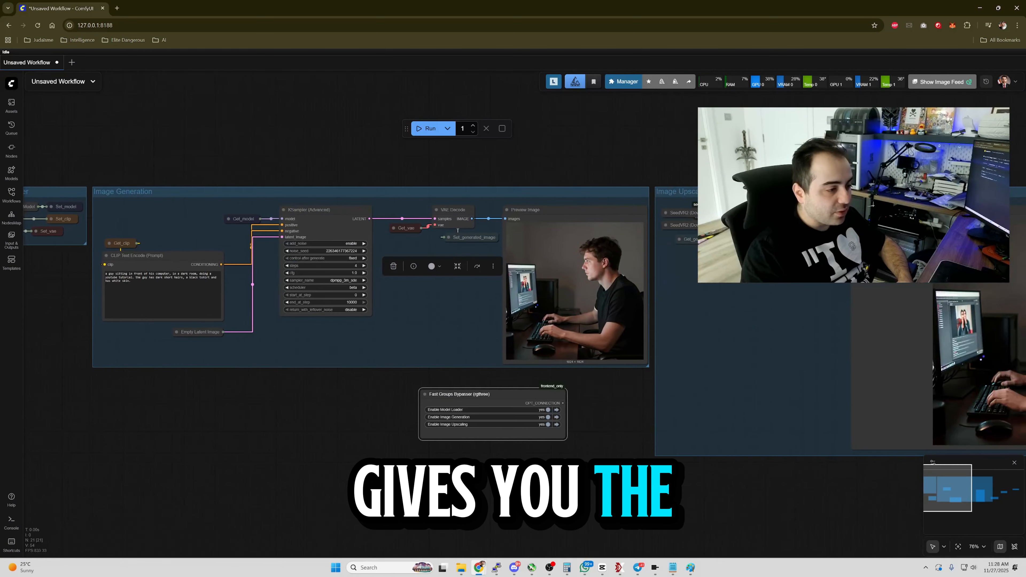
click(548, 410)
click(547, 417)
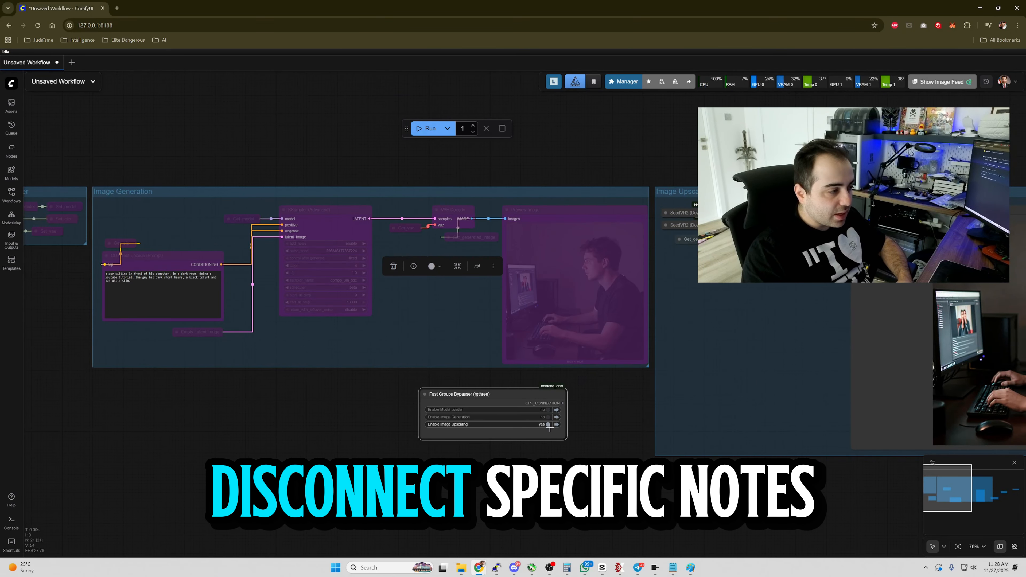
Toggle groups on and off with the bypasser's switches, ending with Model Loader, Image Generation and Image Upscaling all enabled.
click(548, 417)
click(547, 410)
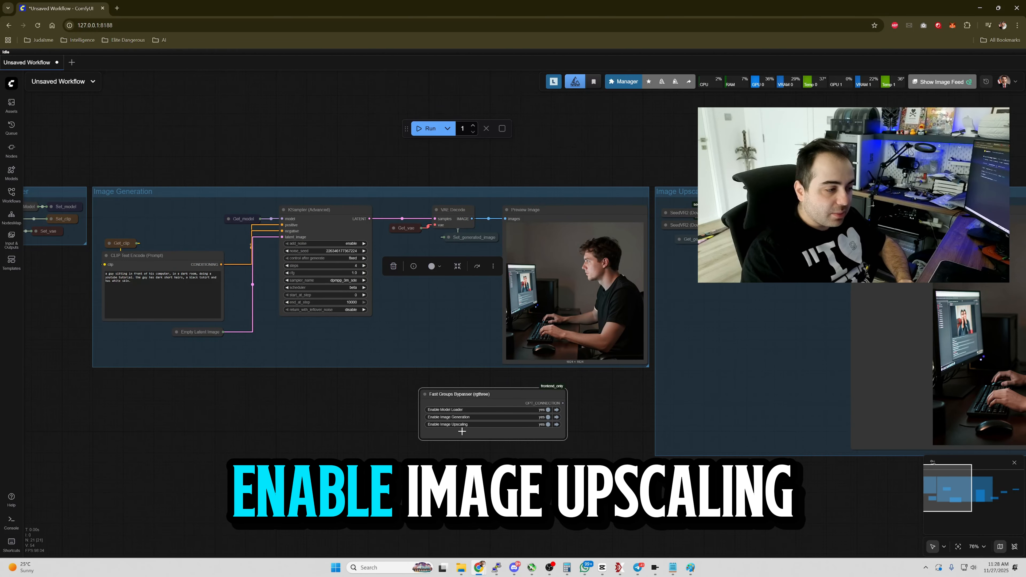
click(548, 425)
scroll(601, 456, down, 3)
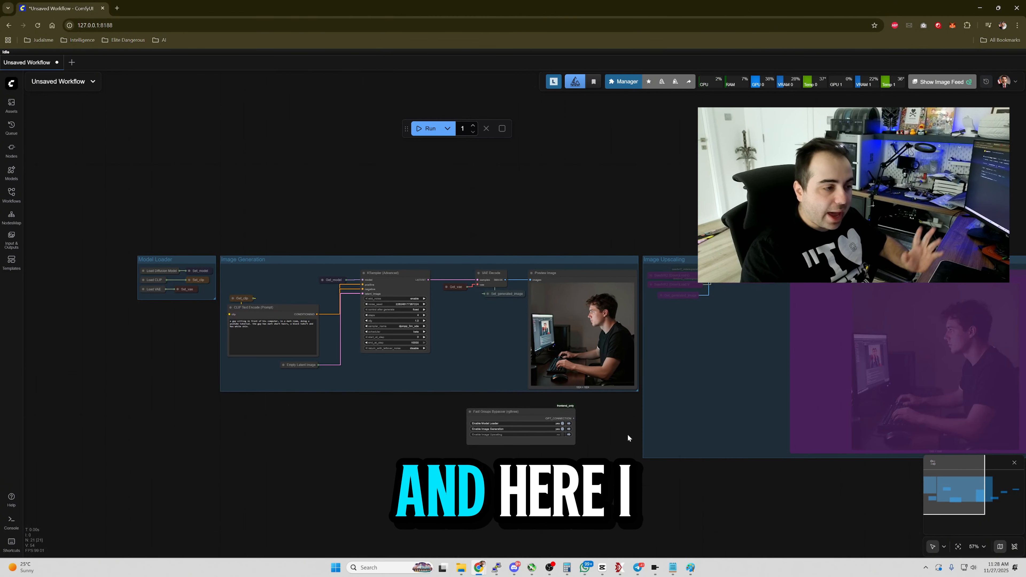
click(562, 434)
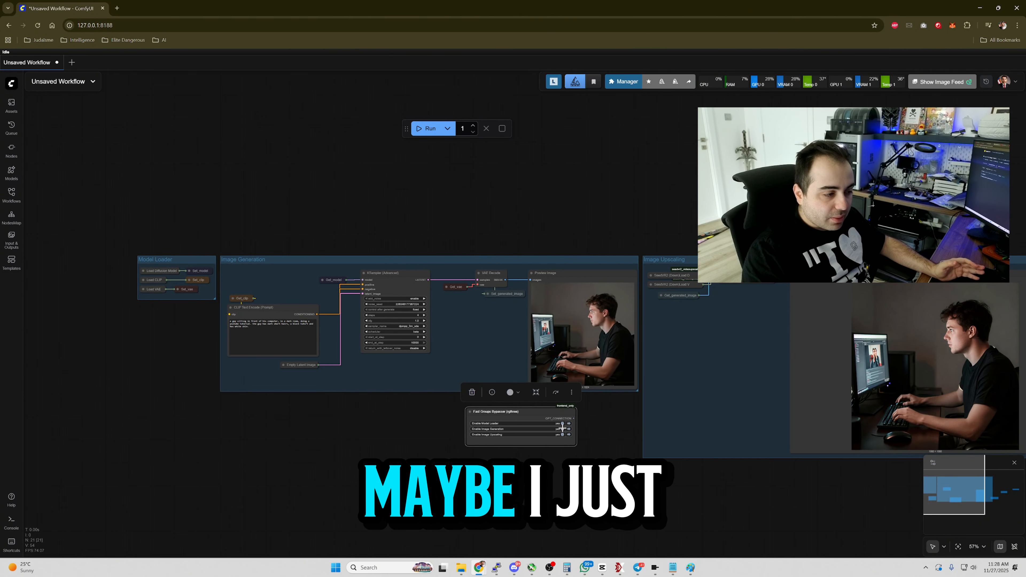
click(562, 429)
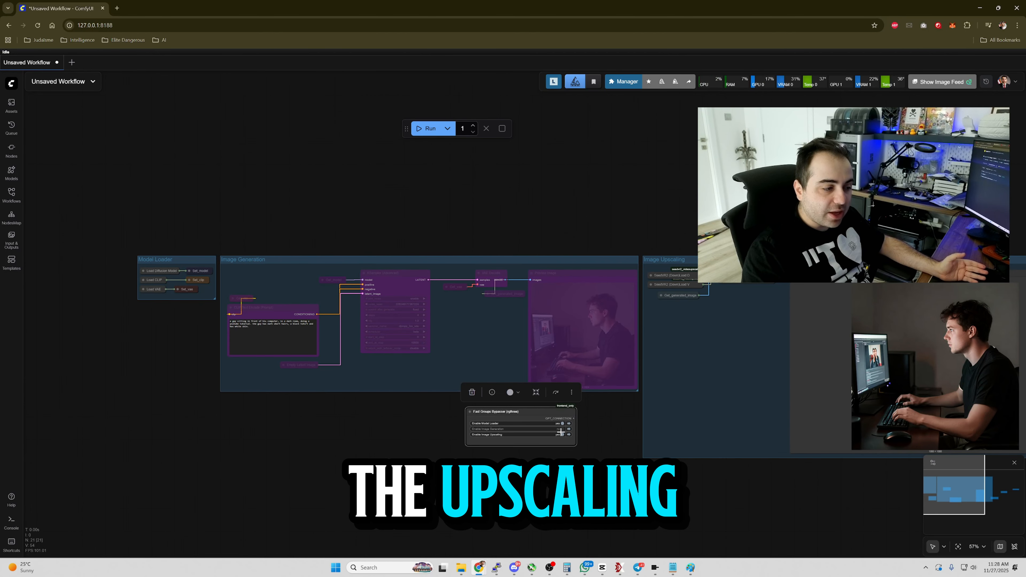
click(562, 429)
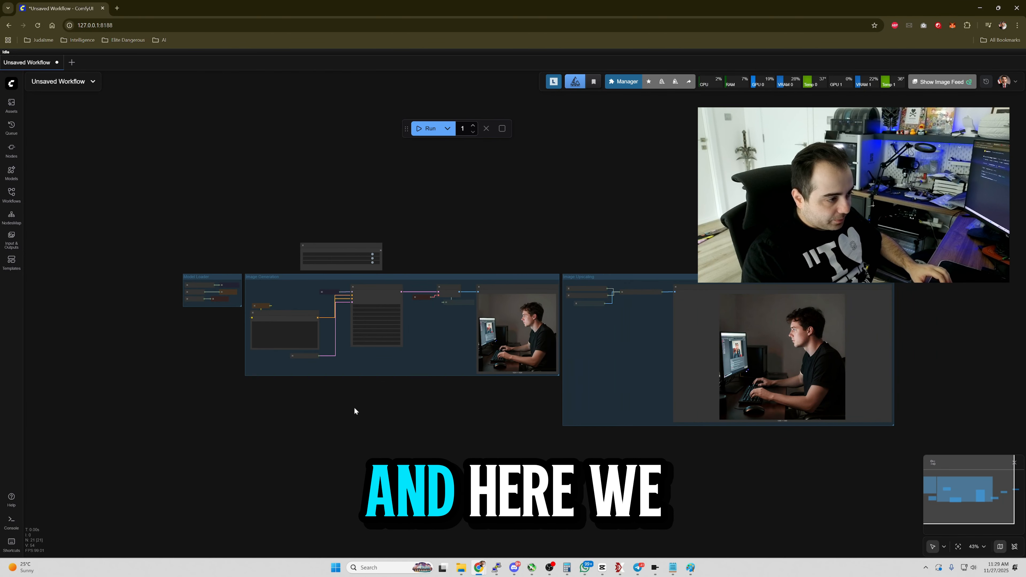
Expand the collapsed Empty Latent Image node inside the Image Generation group.
scroll(356, 404, up, 2)
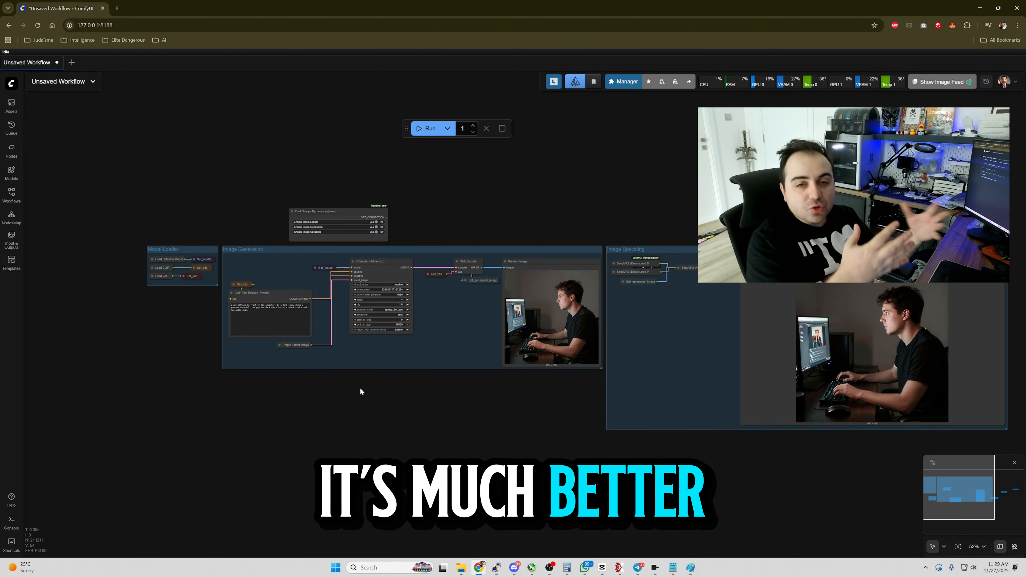
scroll(357, 412, up, 4)
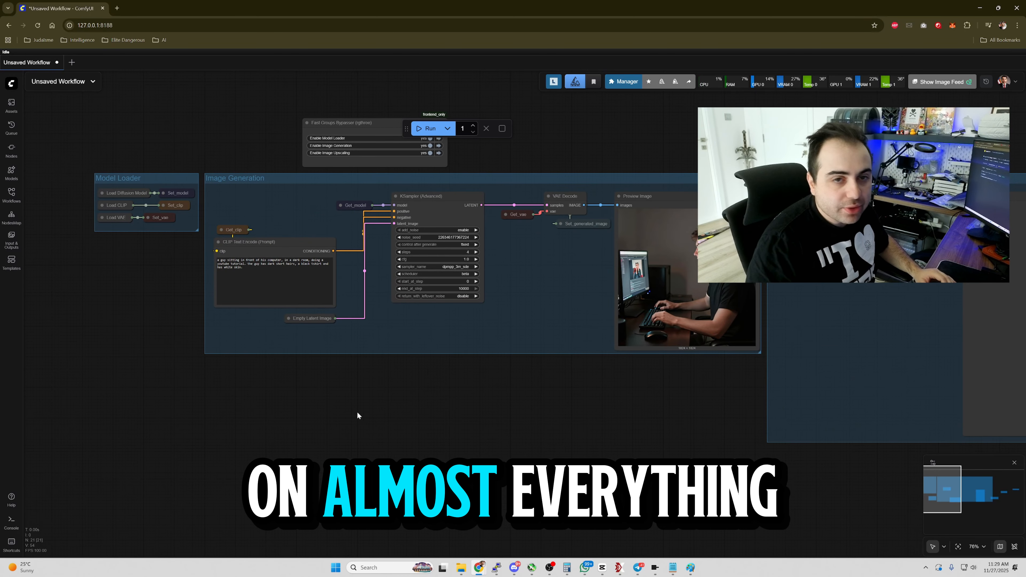
click(309, 320)
key(alt+c)
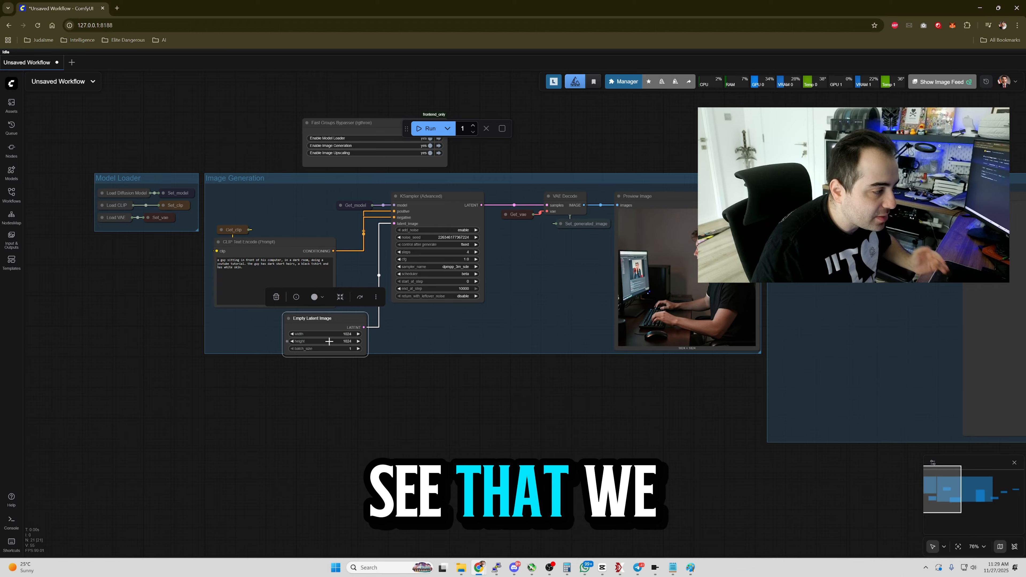
key(alt+c)
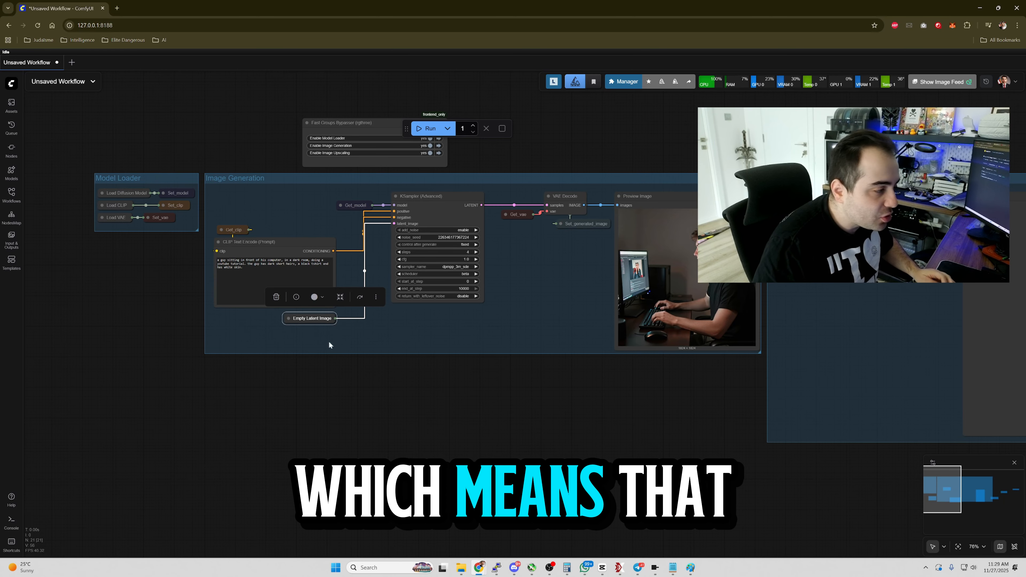
drag(314, 410, 421, 410)
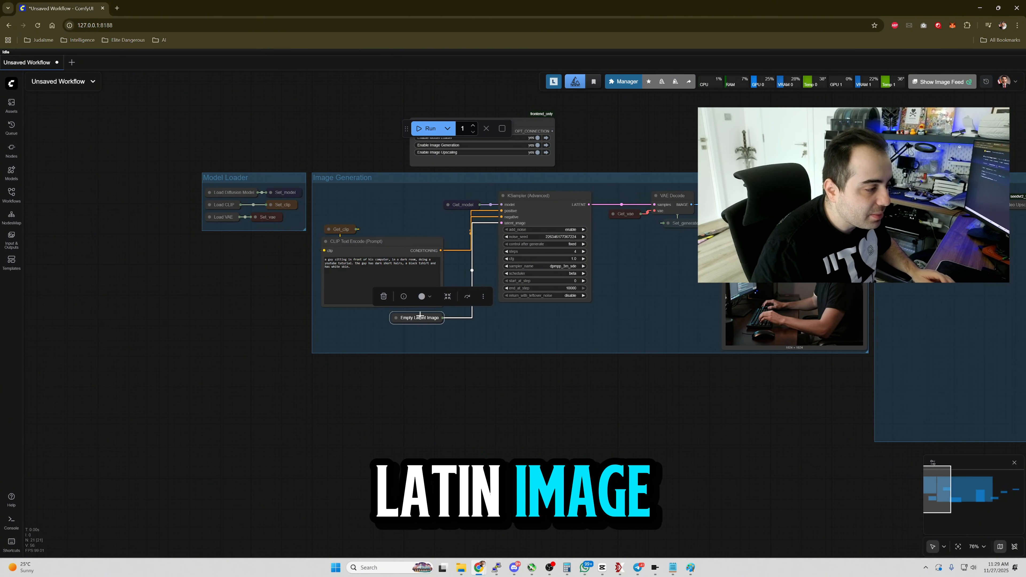
key(alt+c)
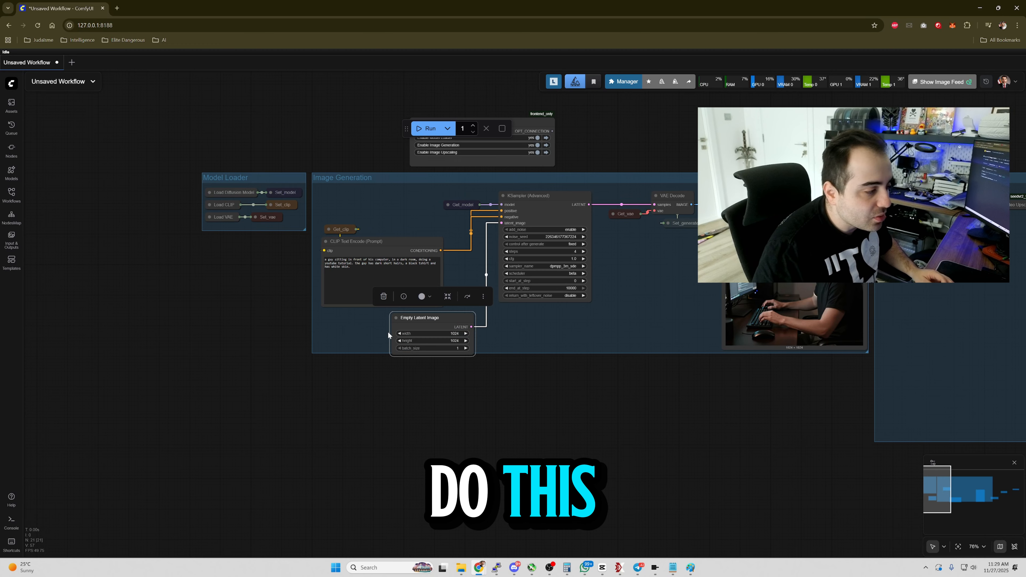
Add an Int node to the left of Image Generation and title it width.
scroll(387, 331, up, 4)
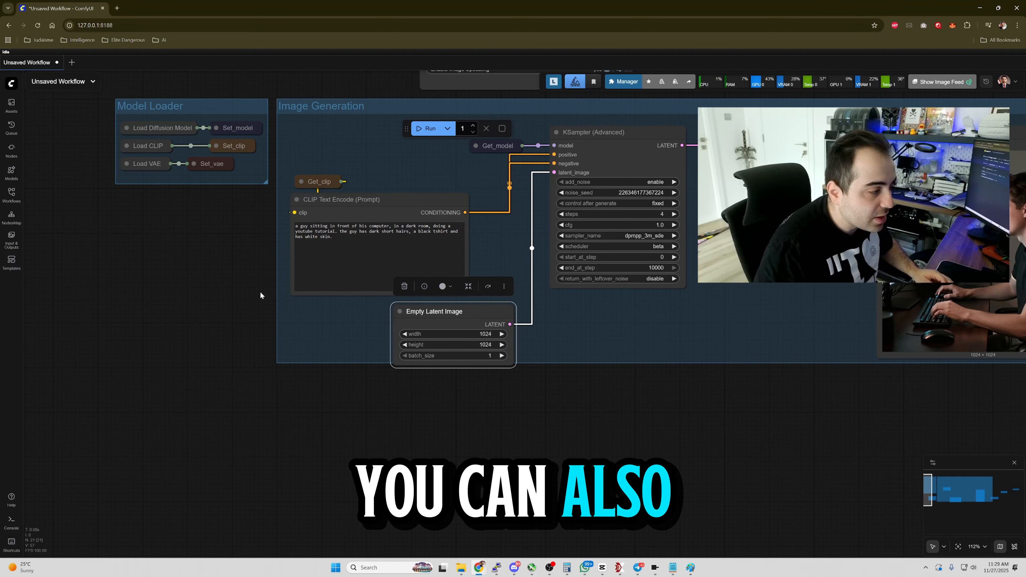
double_click(164, 236)
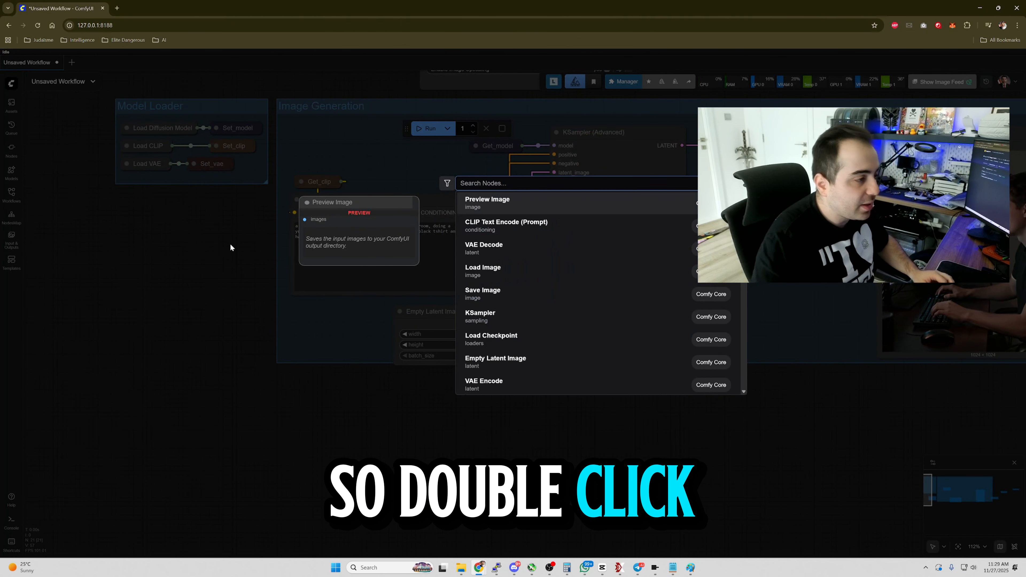
text(int)
key(Return)
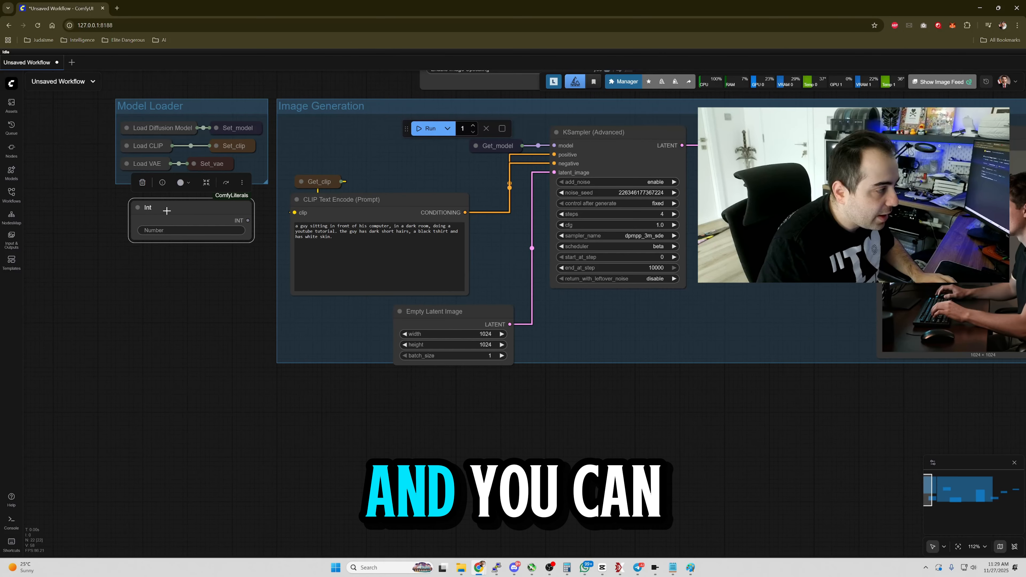
double_click(154, 211)
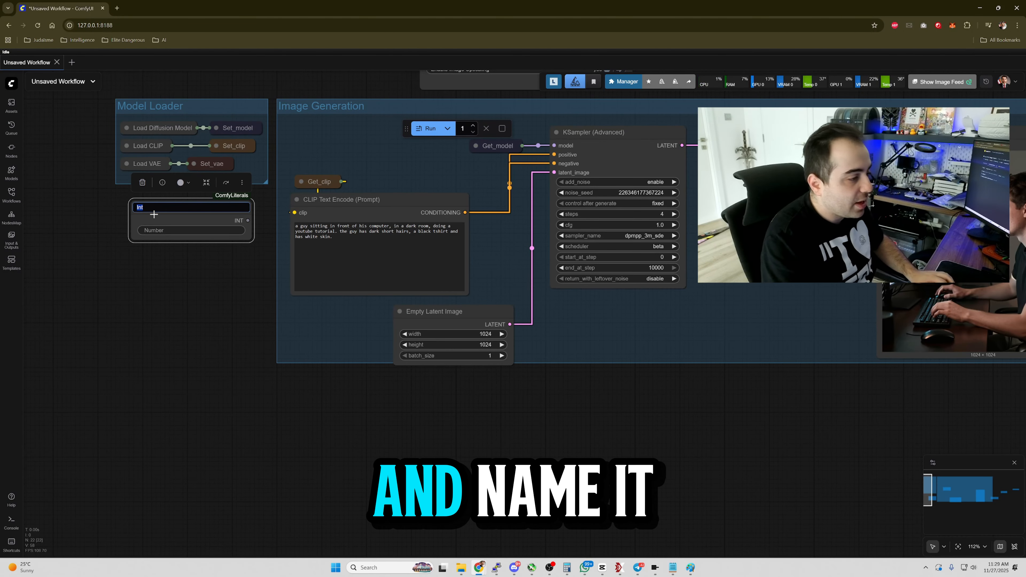
text(width)
key(Return)
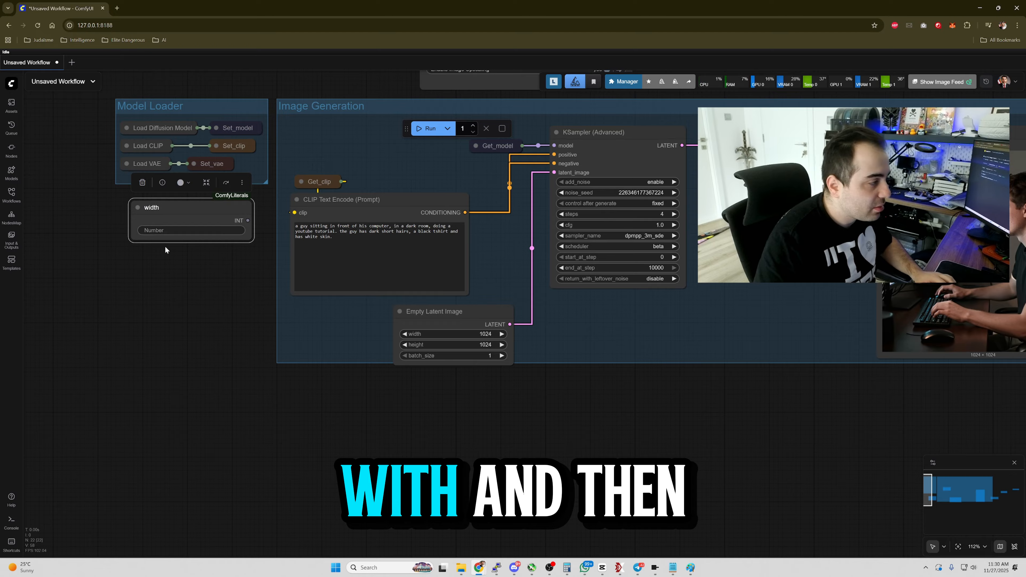
Duplicate the width node below itself and title the copy height.
drag(166, 207, 167, 250)
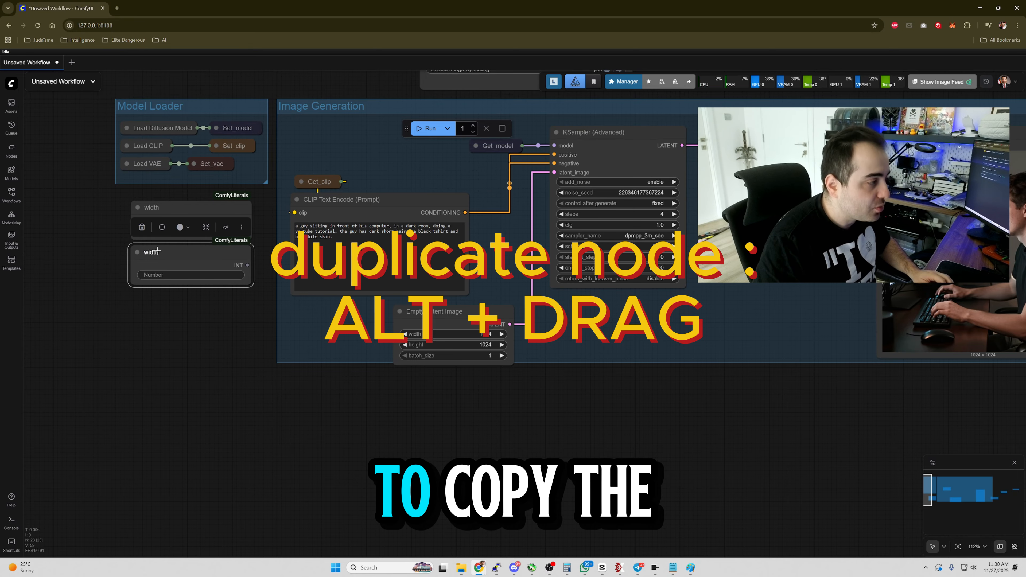
double_click(157, 252)
text(heig)
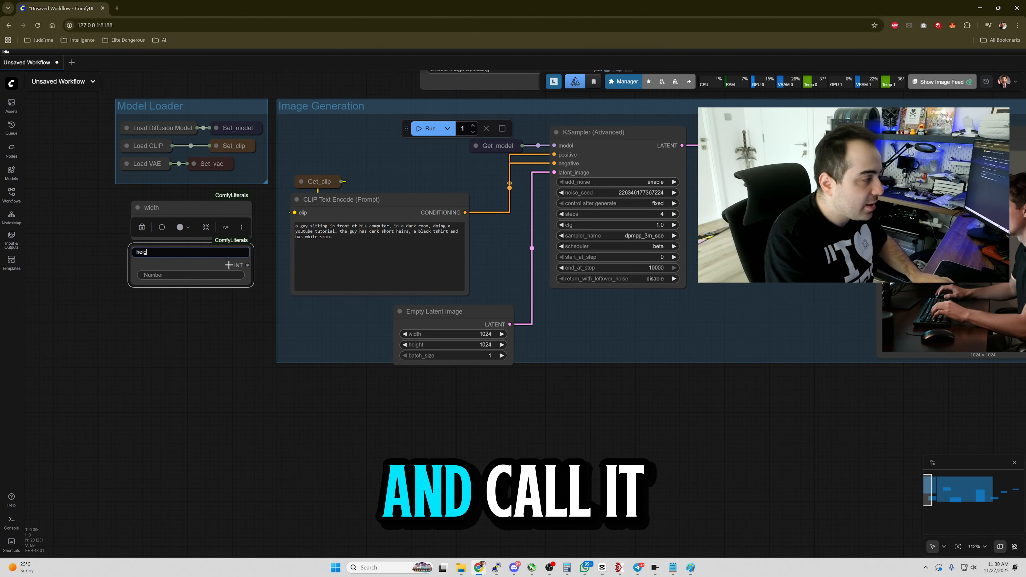
text(ht)
key(Return)
Set the height node's number to 1024.
click(201, 275)
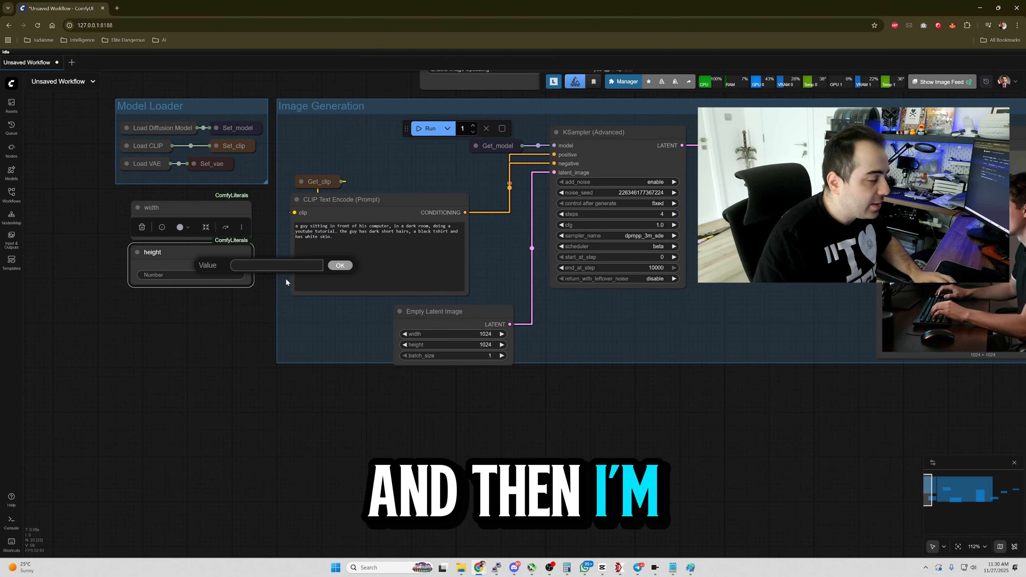
text(1024)
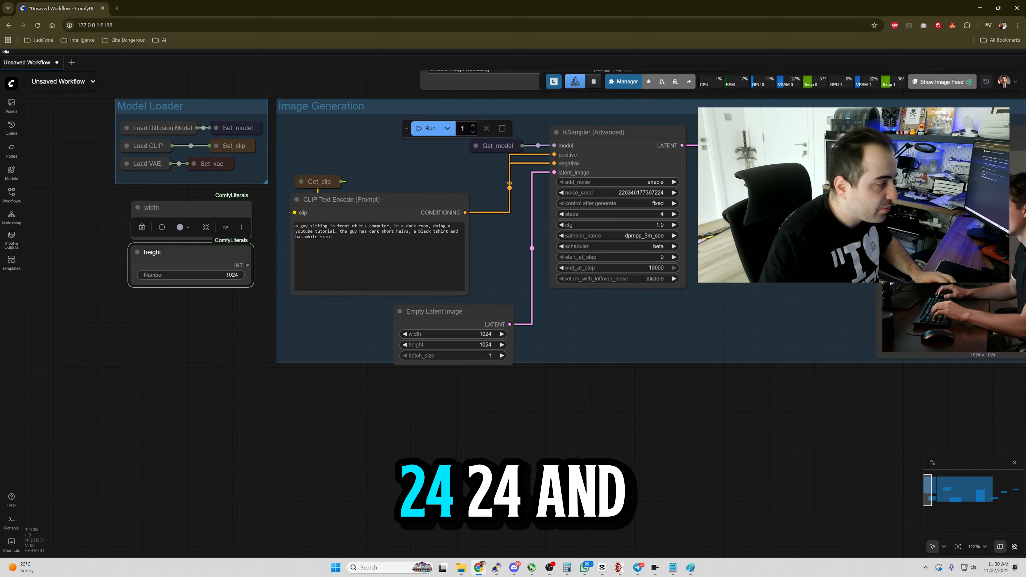
click(190, 213)
Add Set nodes from the width and height nodes with constants width and height.
right_click(191, 208)
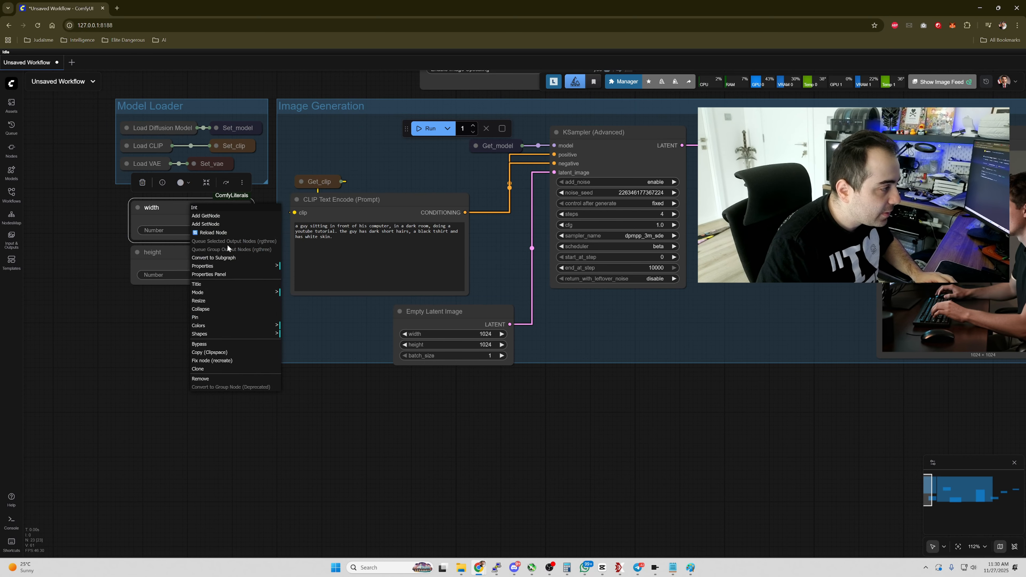
click(223, 224)
text(wid)
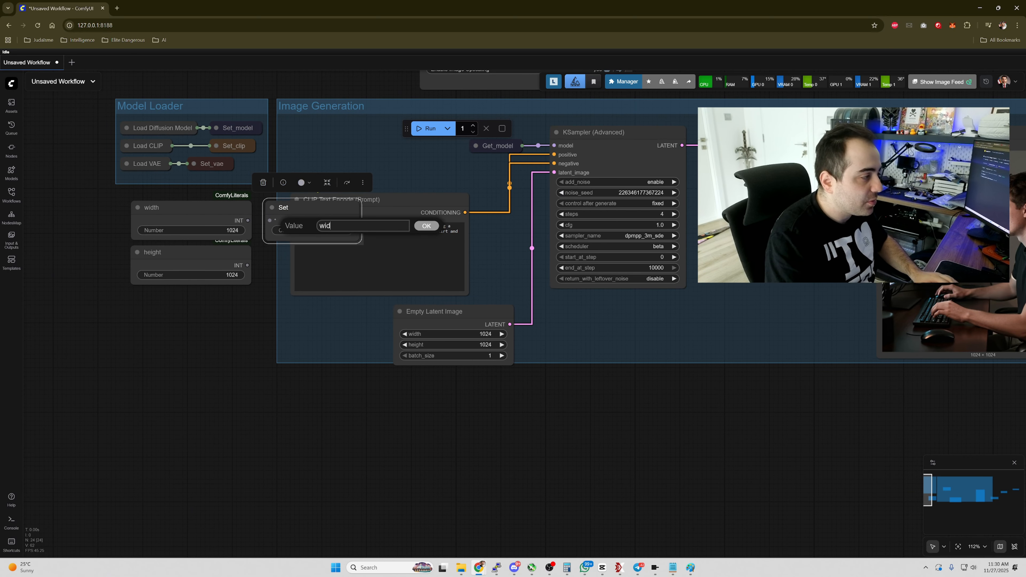
text(th)
key(Return)
right_click(184, 255)
click(216, 272)
click(314, 276)
text(height)
key(Return)
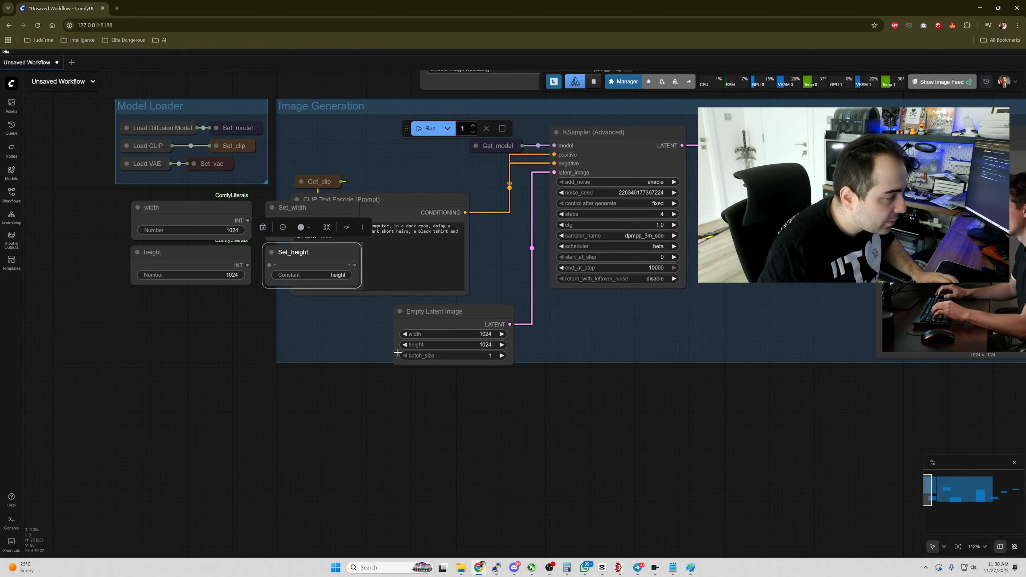
Add Get_width and Get_height nodes and connect them to the Empty Latent Image's width and height inputs.
right_click(439, 312)
click(469, 319)
right_click(449, 316)
click(348, 326)
click(355, 334)
click(363, 387)
click(352, 383)
click(360, 412)
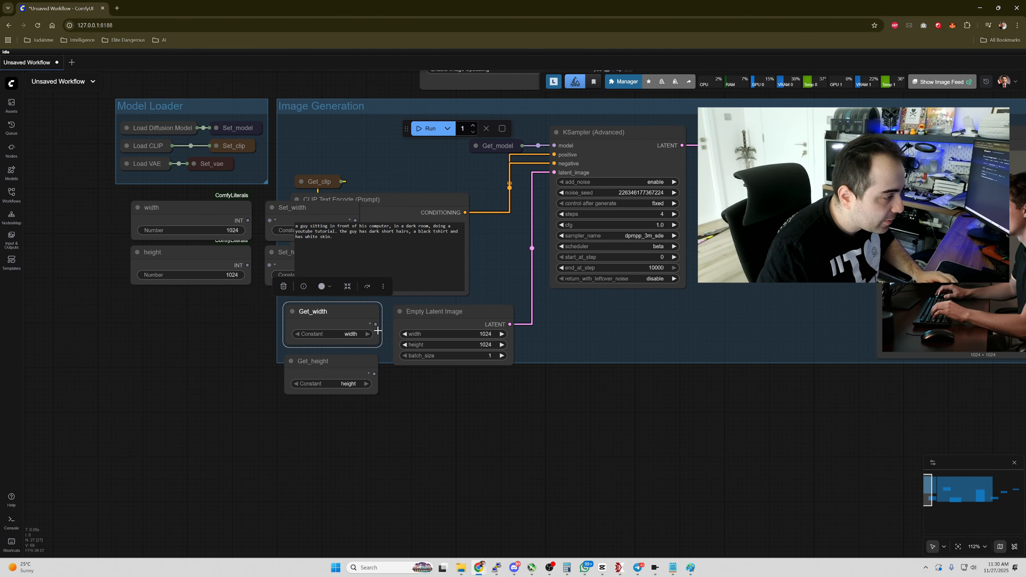
drag(375, 324, 398, 335)
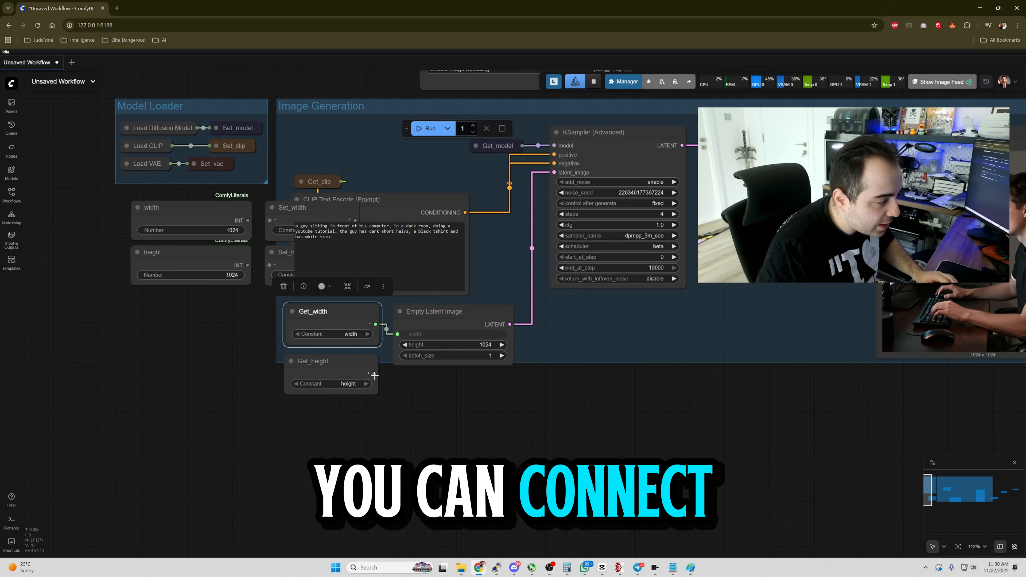
drag(373, 373, 397, 346)
Collapse the Get_width, Get_height and Empty Latent Image nodes and tuck them under the prompt.
key(alt+c)
click(339, 361)
key(alt+c)
drag(323, 312, 341, 351)
click(440, 312)
key(alt+c)
drag(350, 335, 352, 308)
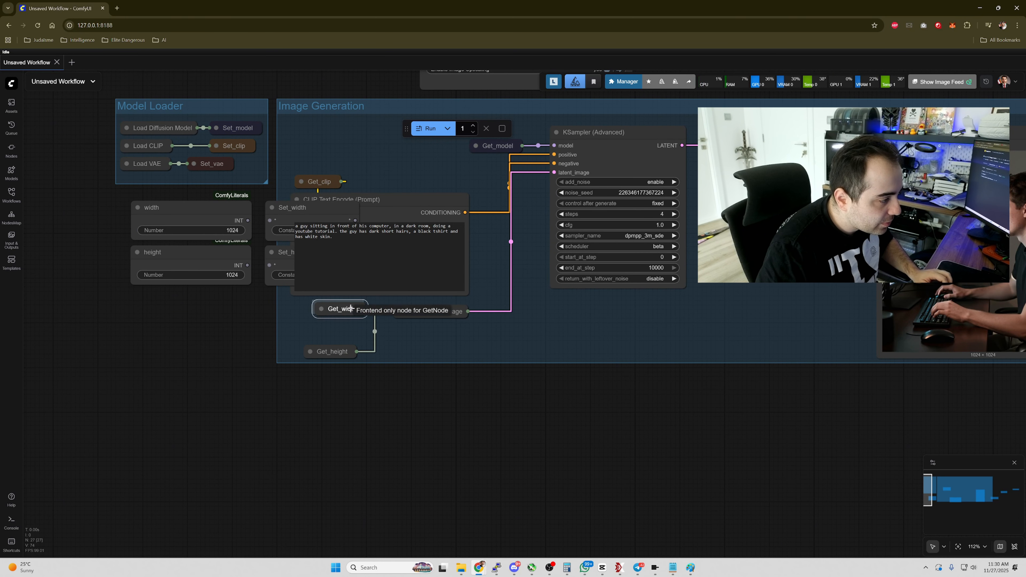
Connect the width and height nodes' outputs to Set_width and Set_height and move the four nodes together.
drag(271, 208, 191, 234)
drag(167, 248, 190, 248)
drag(166, 292, 189, 293)
drag(194, 339, 279, 355)
drag(156, 224, 310, 331)
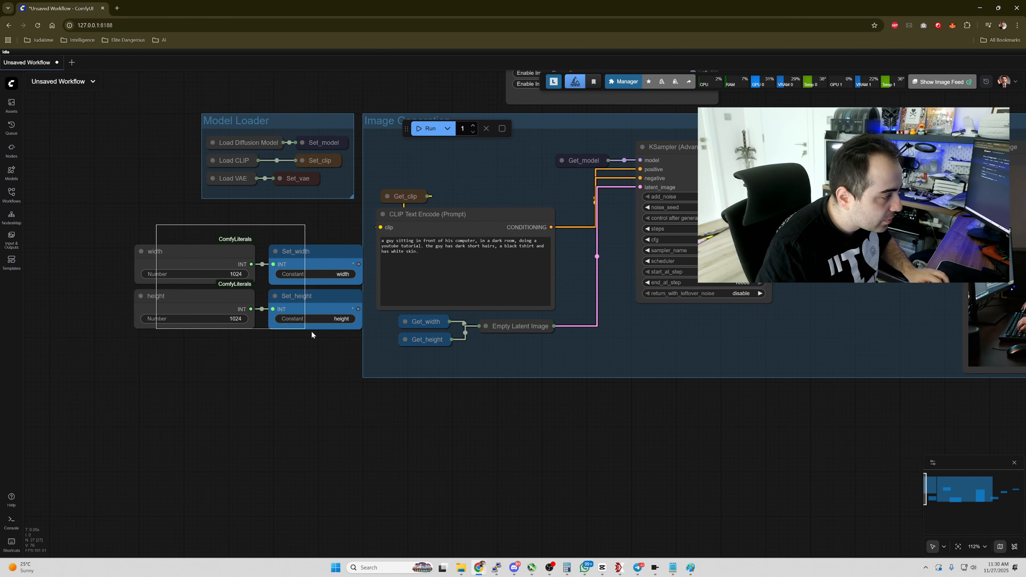
Collapse the width, height, Set_width and Set_height nodes.
key(alt+c)
drag(178, 264, 190, 265)
click(174, 256)
drag(288, 288, 263, 287)
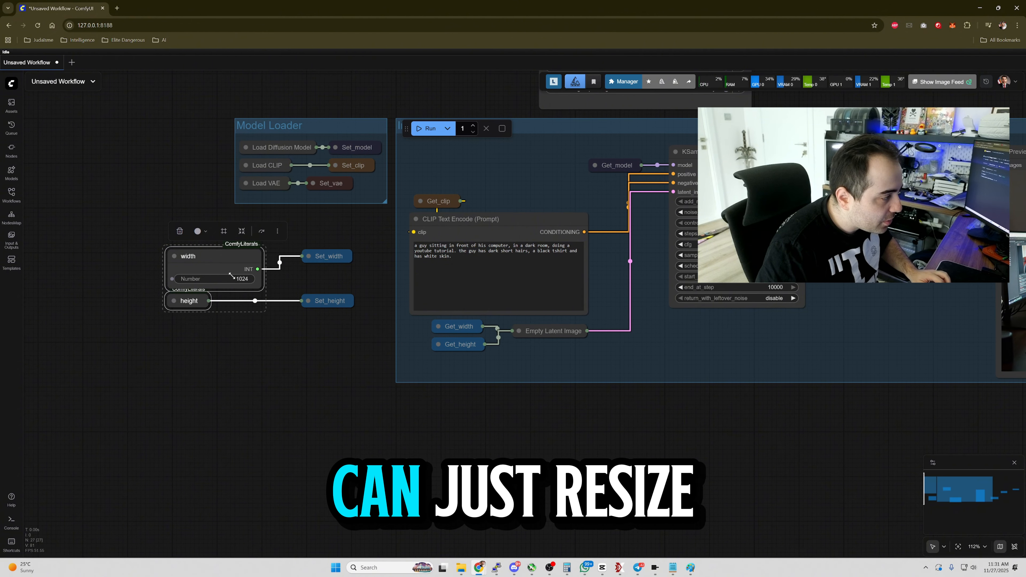
click(196, 301)
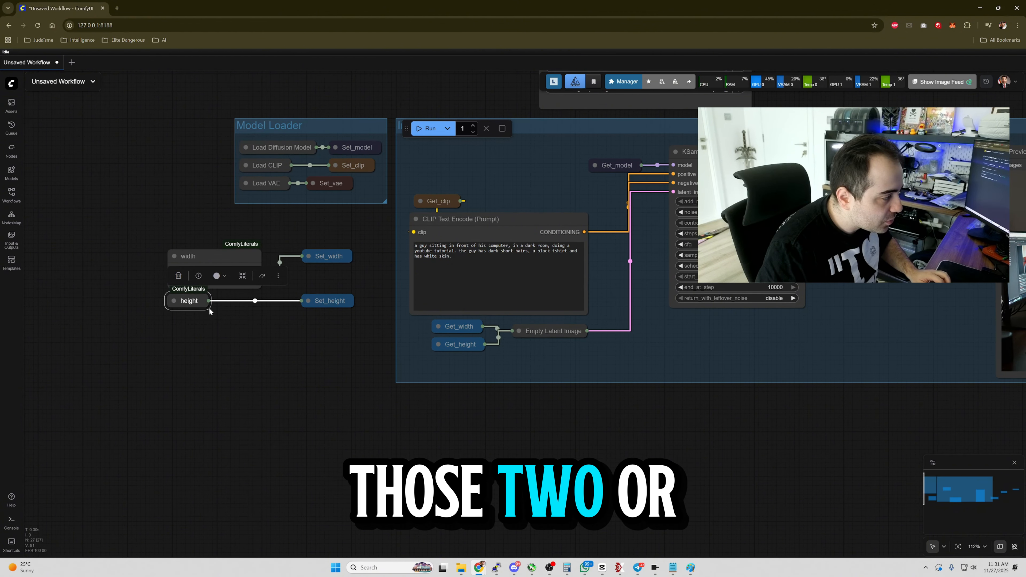
drag(206, 308, 227, 316)
click(223, 261)
key(alt+c)
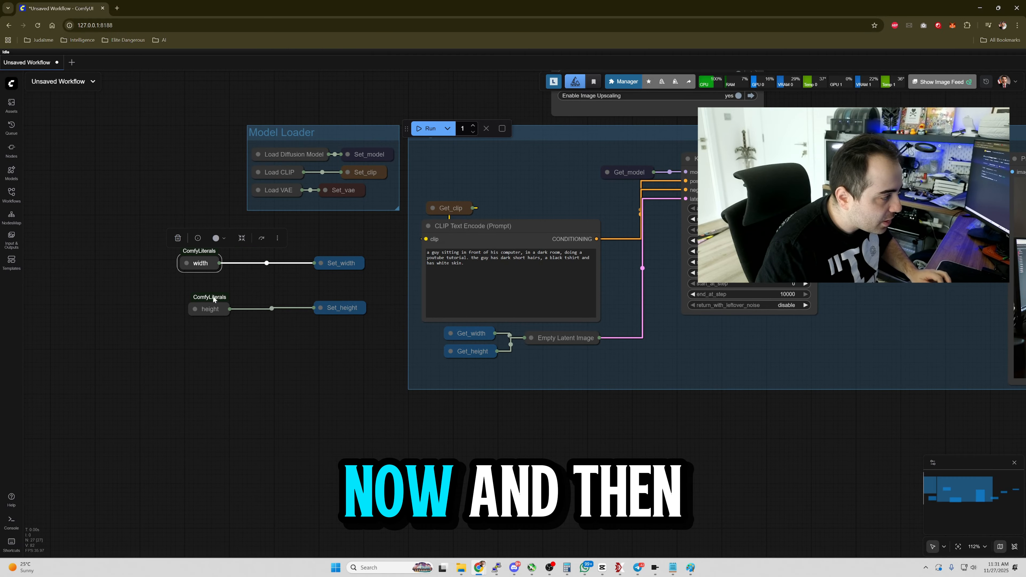
Arrange the collapsed width and height nodes beside their Set nodes below the Model Loader group.
scroll(215, 294, up, 2)
drag(201, 254, 283, 256)
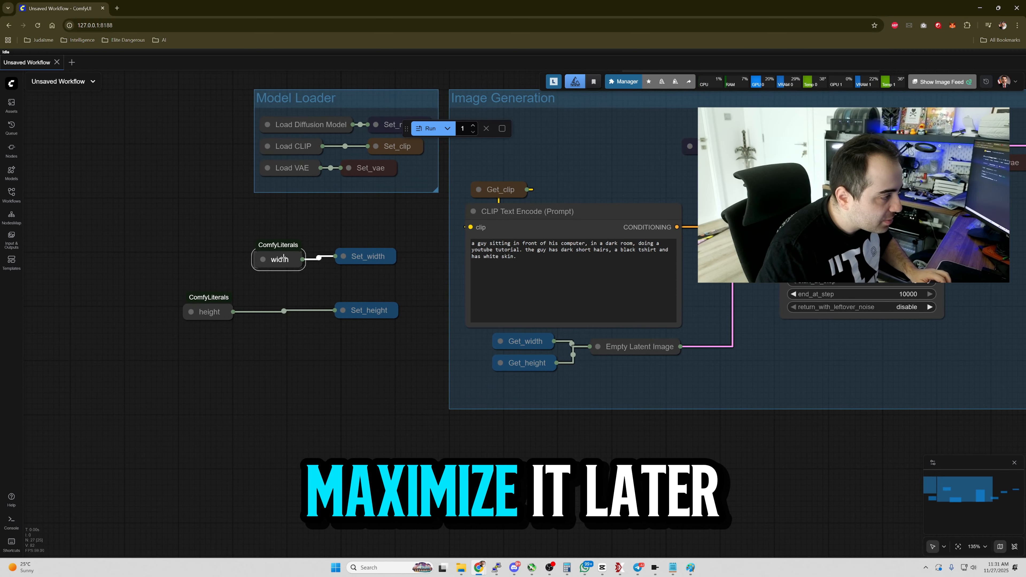
drag(211, 308, 286, 289)
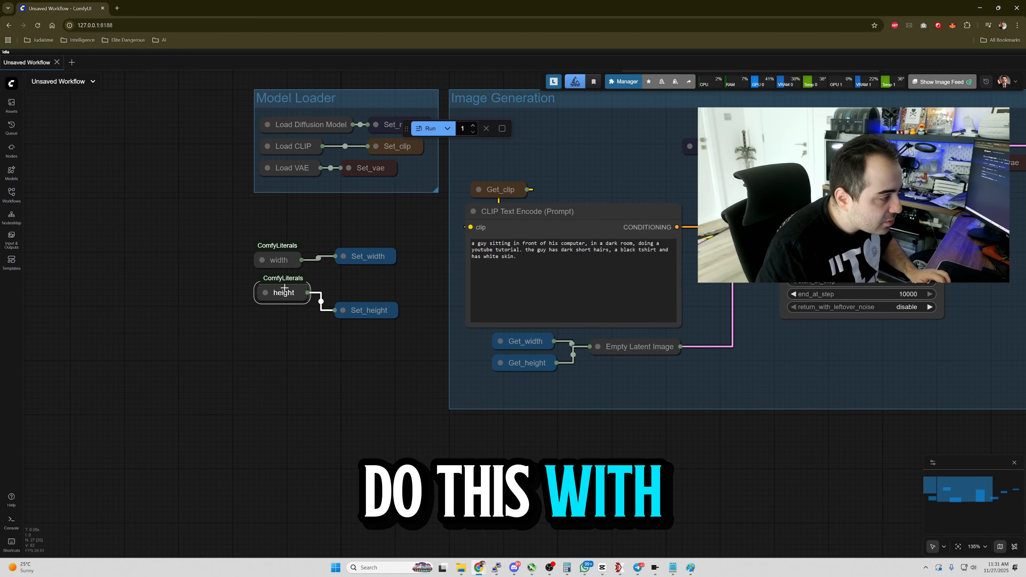
drag(372, 309, 371, 292)
drag(300, 389, 106, 359)
drag(560, 460, 305, 461)
drag(577, 421, 602, 483)
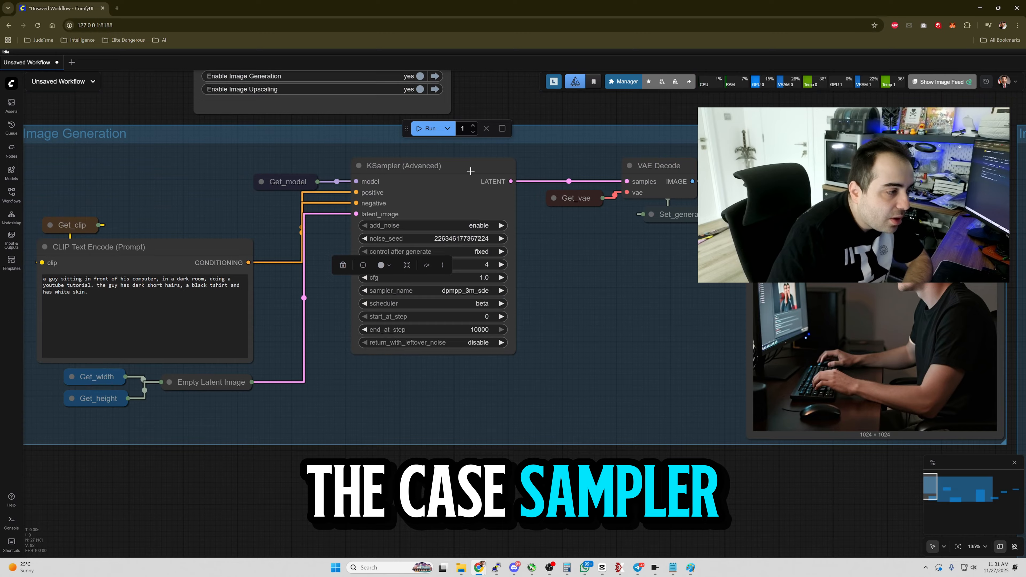
scroll(477, 406, down, 3)
drag(383, 465, 714, 479)
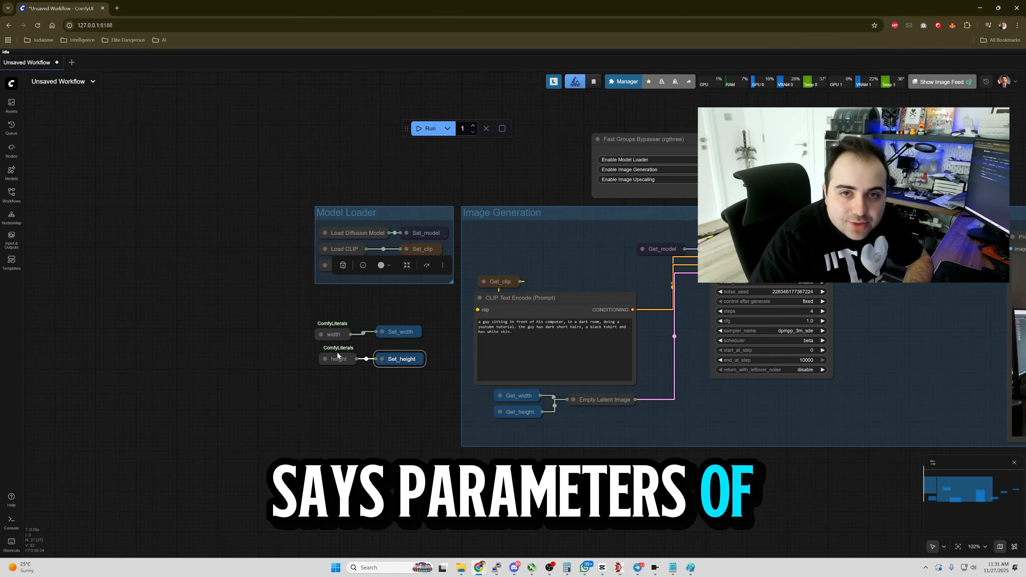
drag(420, 430, 291, 372)
drag(483, 399, 410, 410)
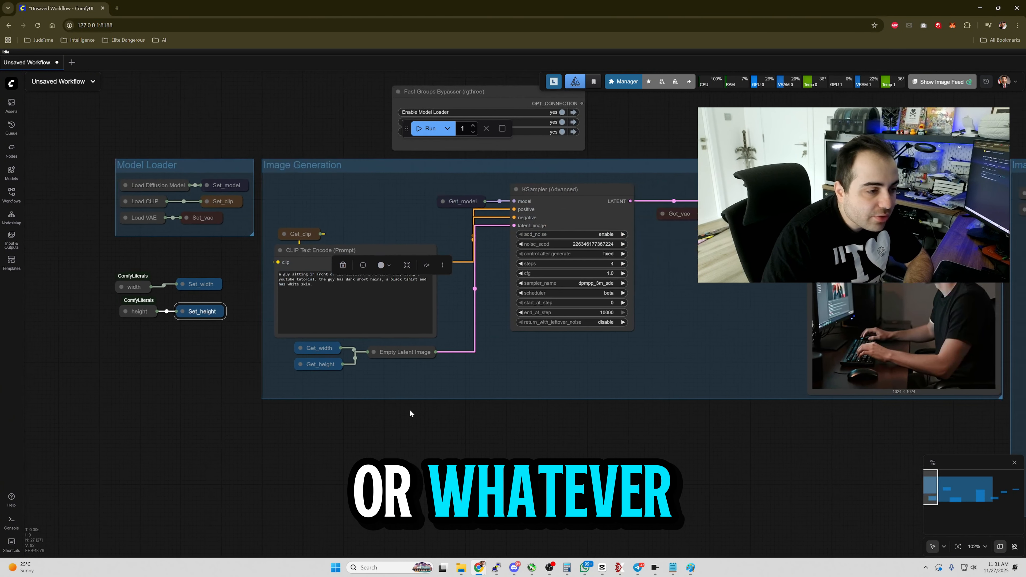
Toggle bypass on the upscaled Preview Image node in the Image Upscaling group and toggle it back off.
scroll(409, 404, down, 7)
drag(609, 403, 492, 414)
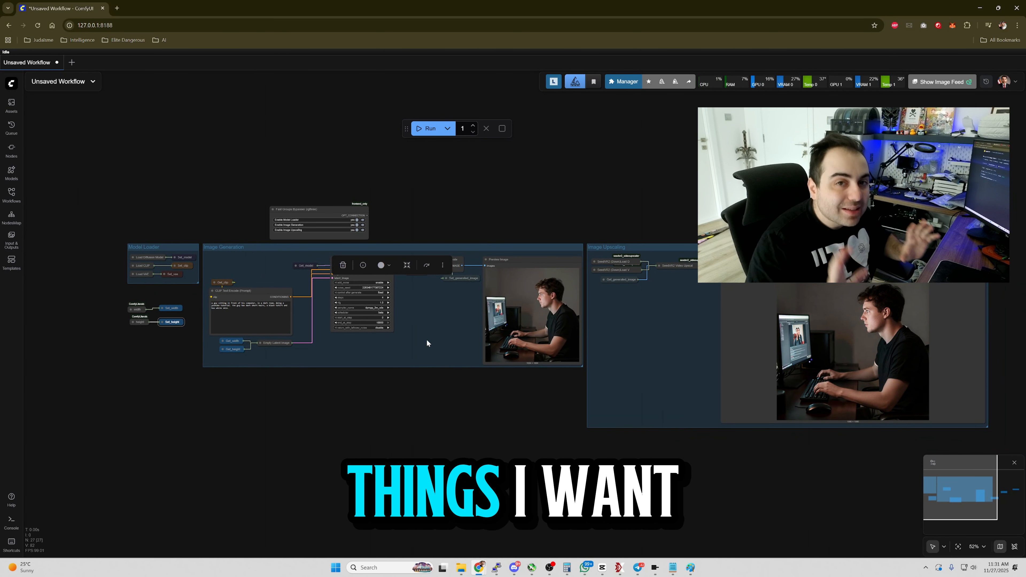
drag(456, 427, 536, 458)
scroll(536, 458, up, 1)
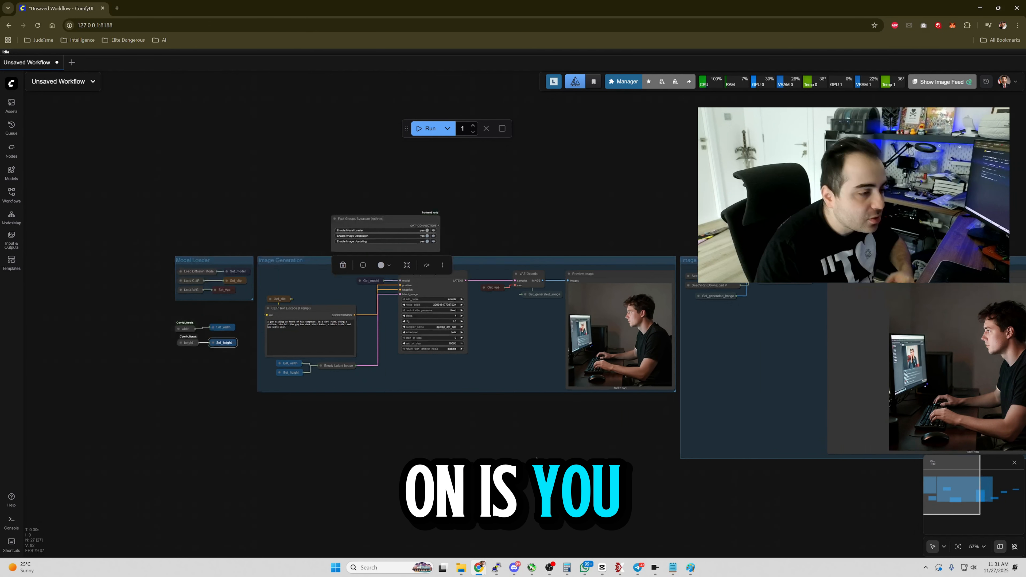
scroll(536, 458, up, 1)
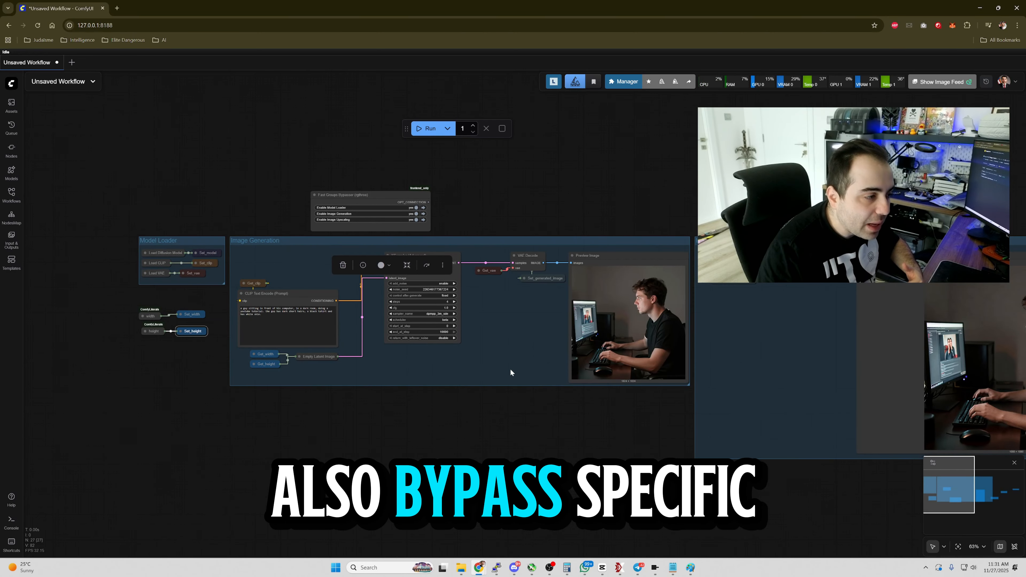
scroll(511, 373, up, 3)
drag(584, 439, 487, 447)
scroll(485, 429, up, 2)
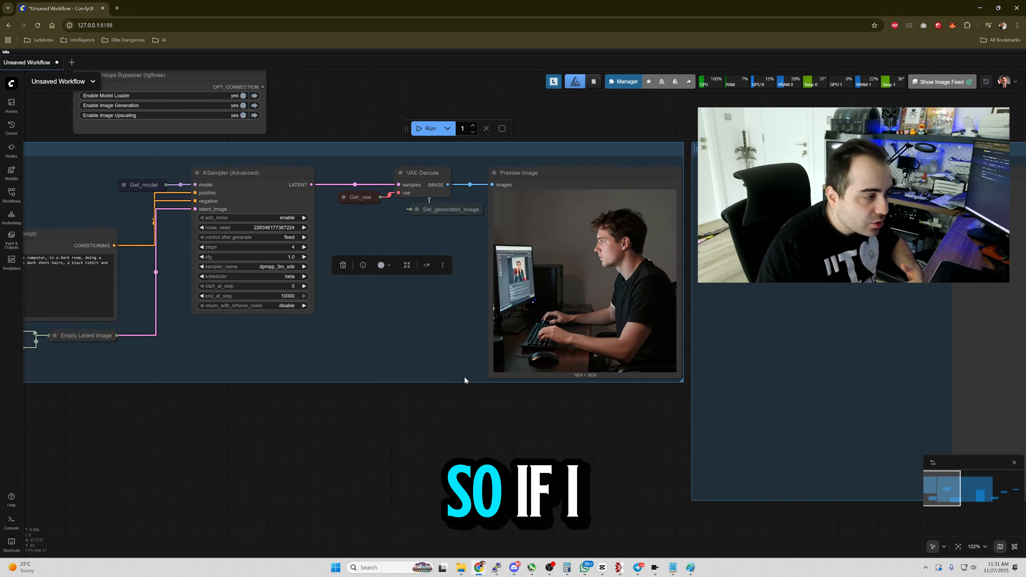
drag(600, 389, 354, 411)
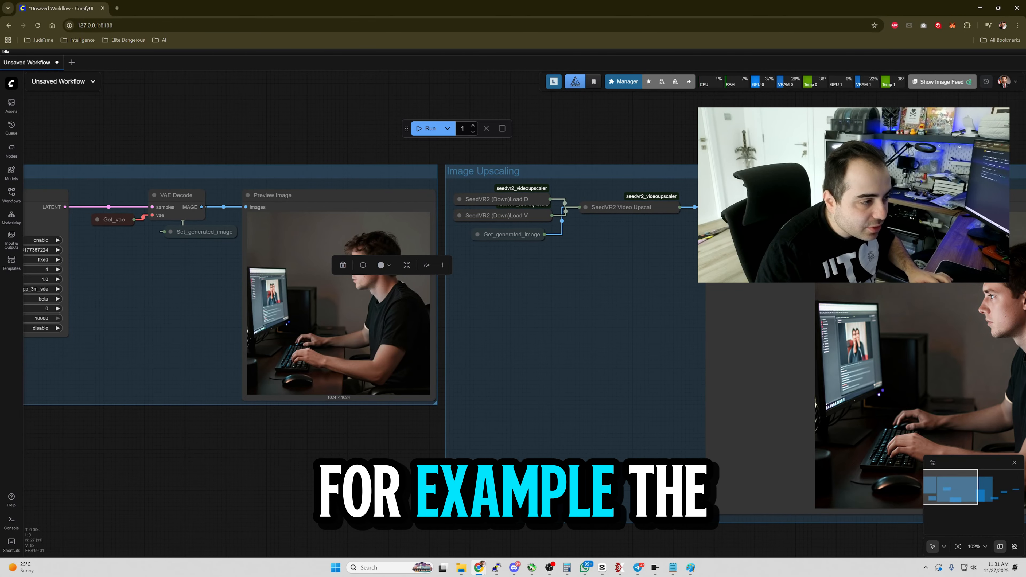
click(767, 202)
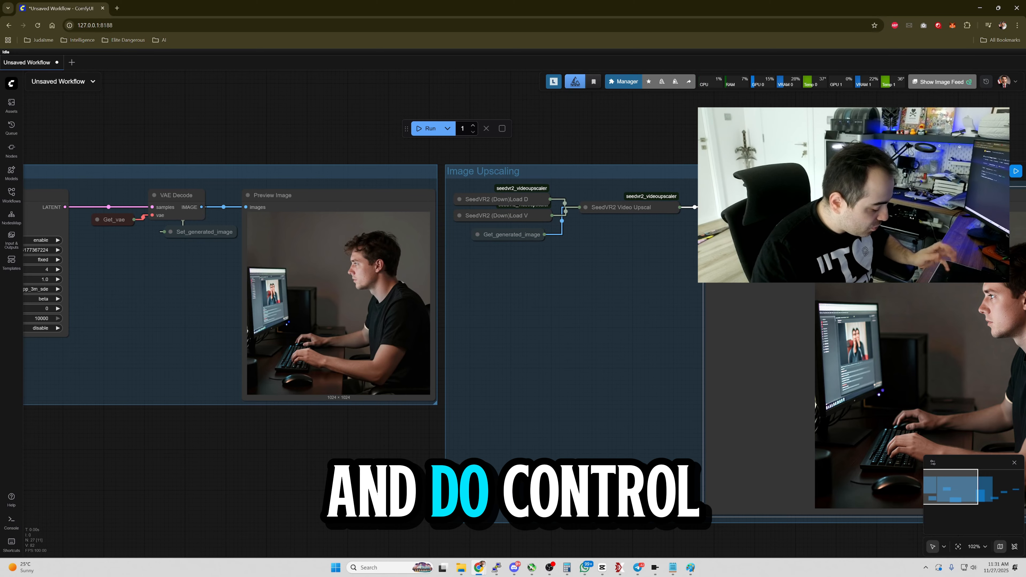
key(ctrl+b)
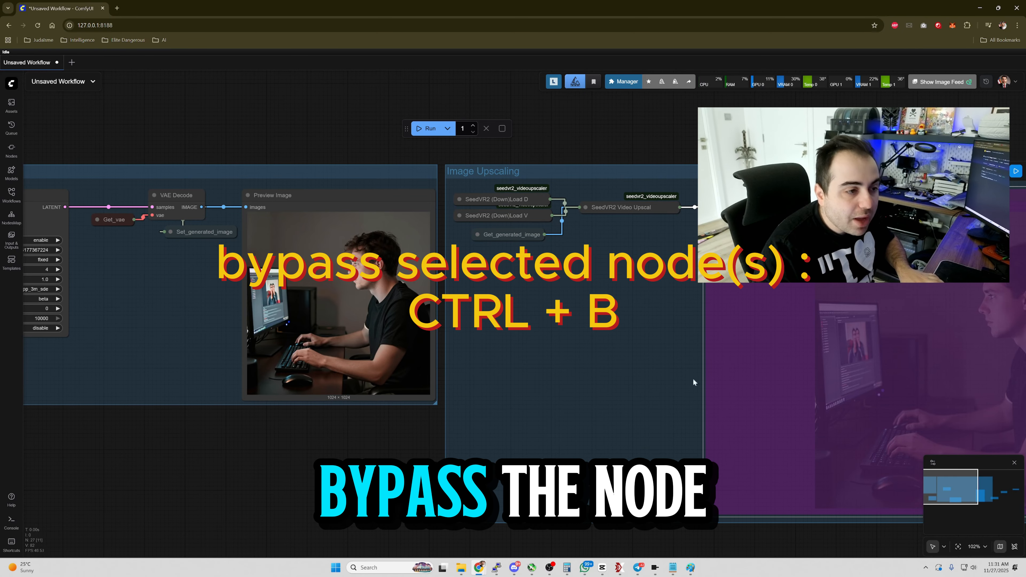
key(ctrl+b)
Convert the two SeedVR2 loader nodes and the SeedVR2 Video Upscale node into a subgraph, then move Get_generated_image up beside it.
scroll(490, 392, down, 6)
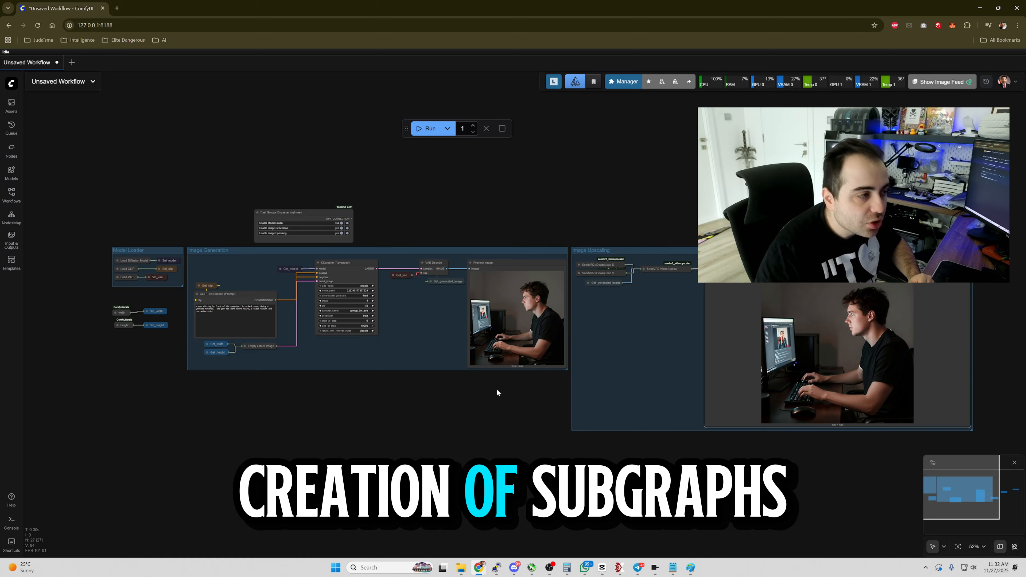
drag(496, 388, 390, 374)
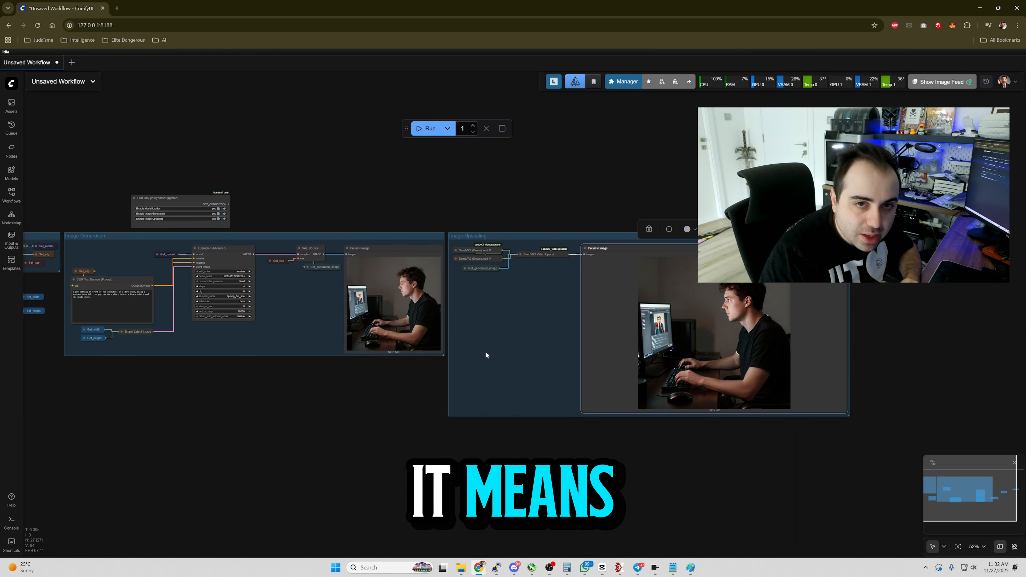
scroll(513, 390, up, 4)
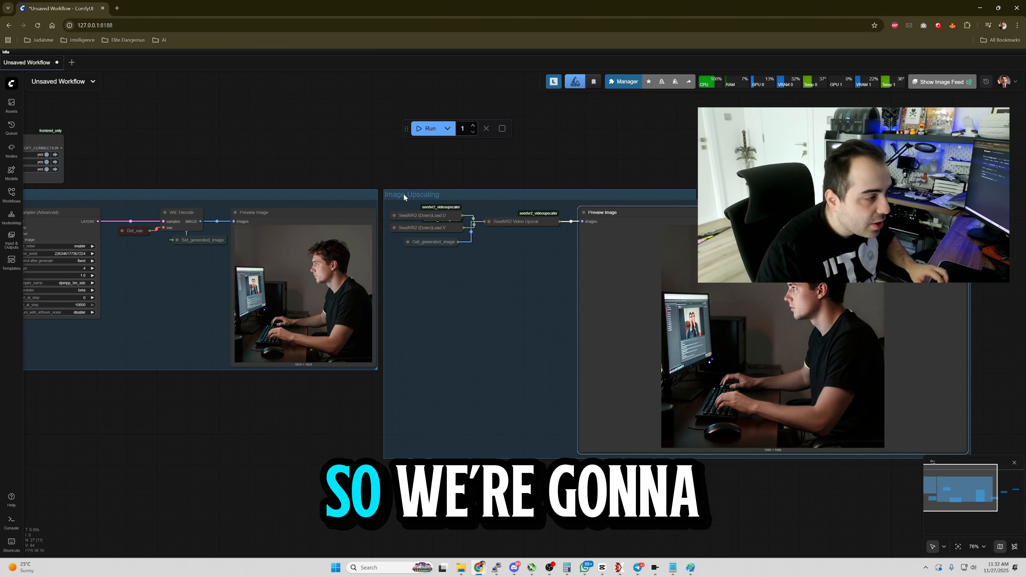
drag(409, 204, 541, 248)
click(535, 194)
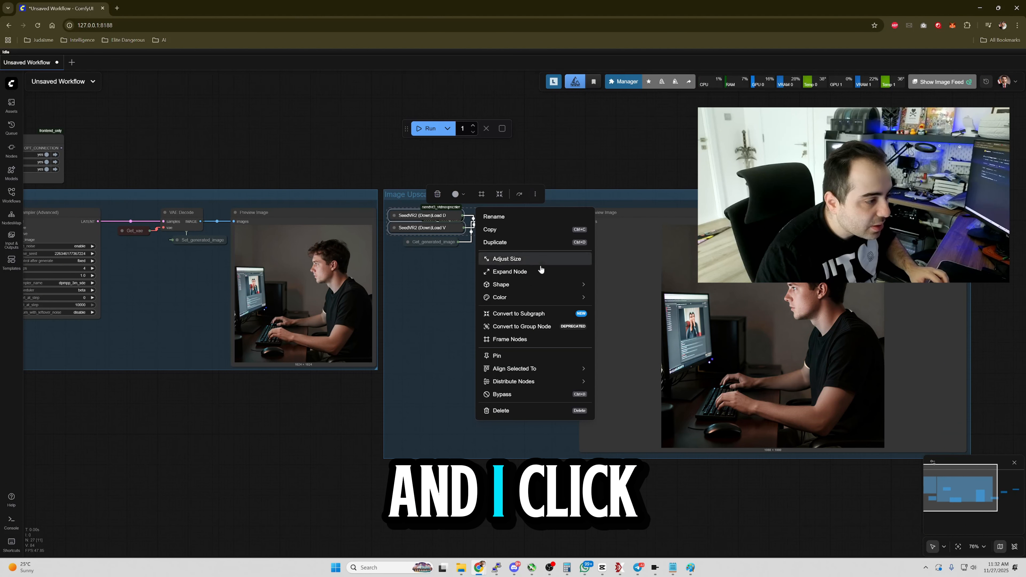
click(541, 313)
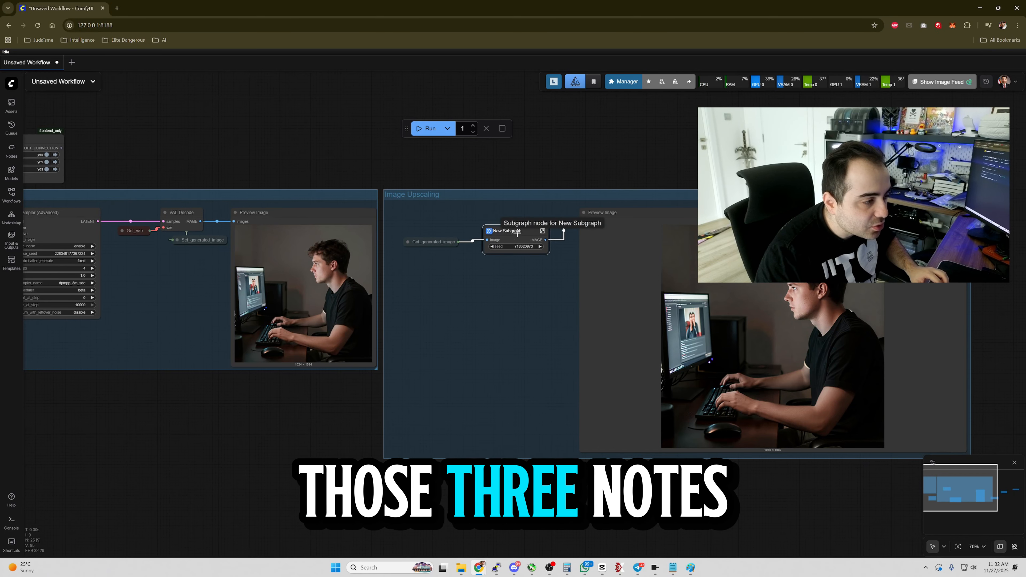
scroll(476, 311, up, 3)
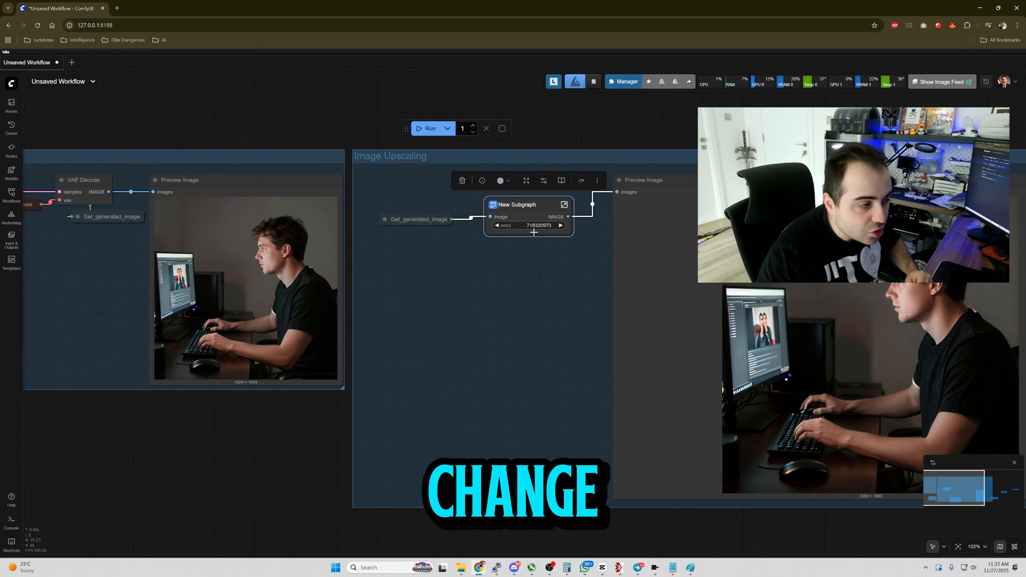
drag(414, 216, 396, 186)
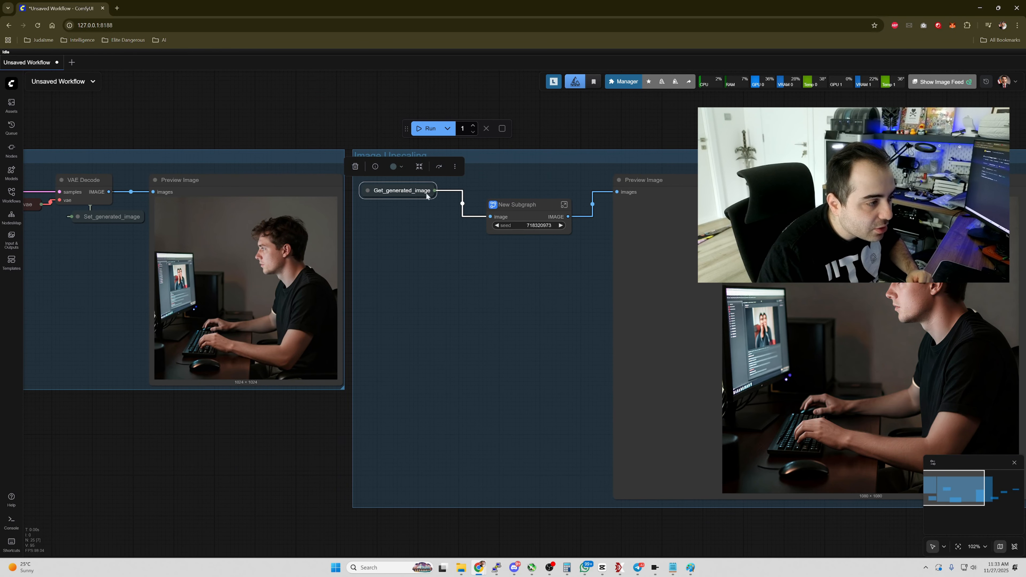
Open the new subgraph to inspect its nodes and return to the main workflow.
click(540, 209)
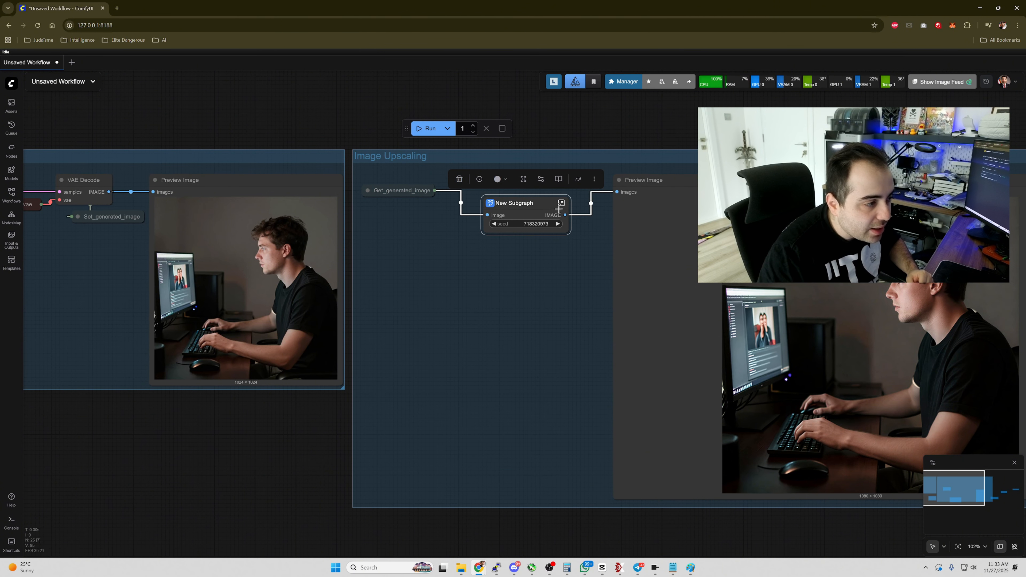
click(561, 203)
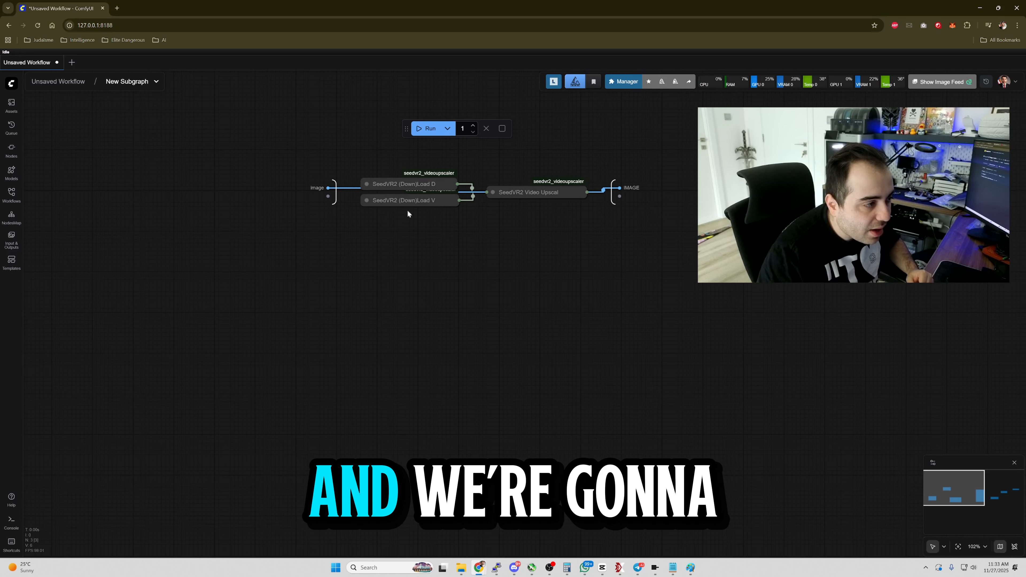
click(69, 88)
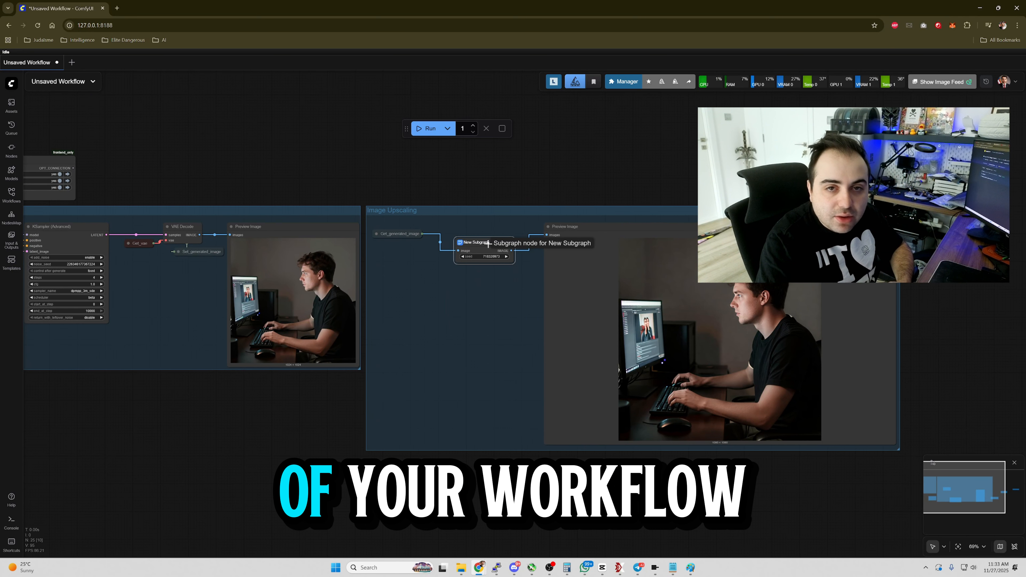
Rename the subgraph node to Upscaling Process.
double_click(484, 243)
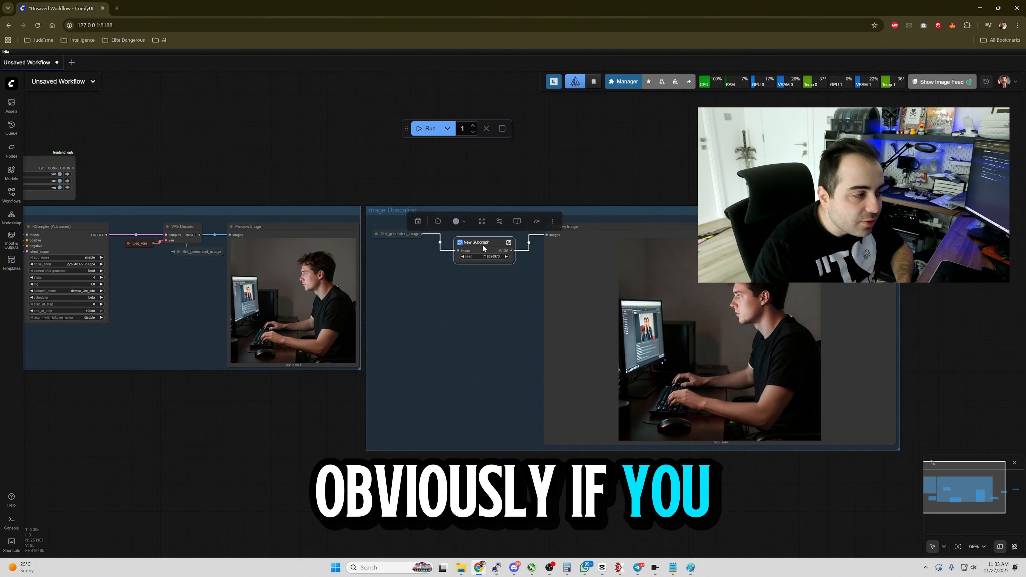
text(Ups)
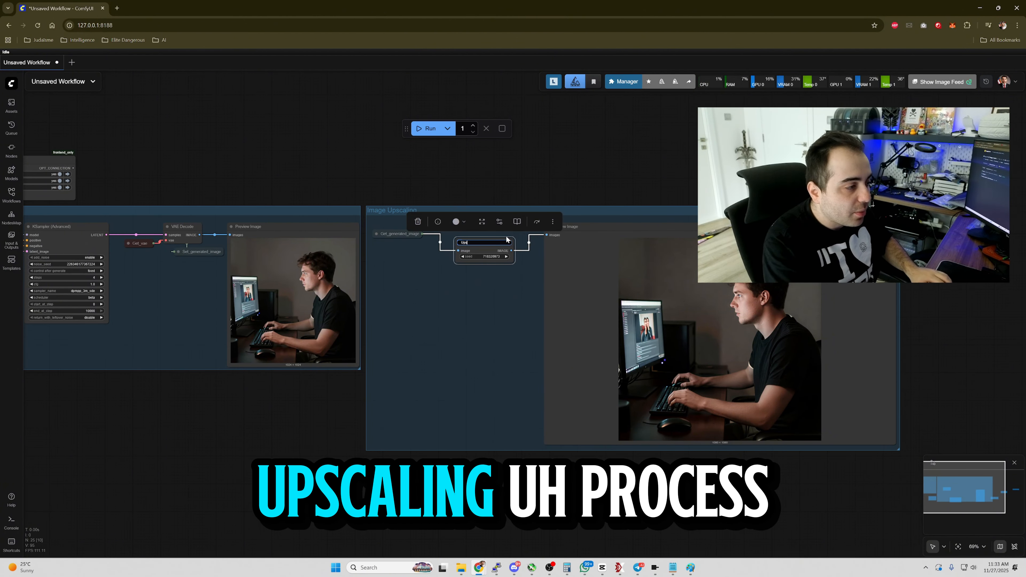
text(caling Pro)
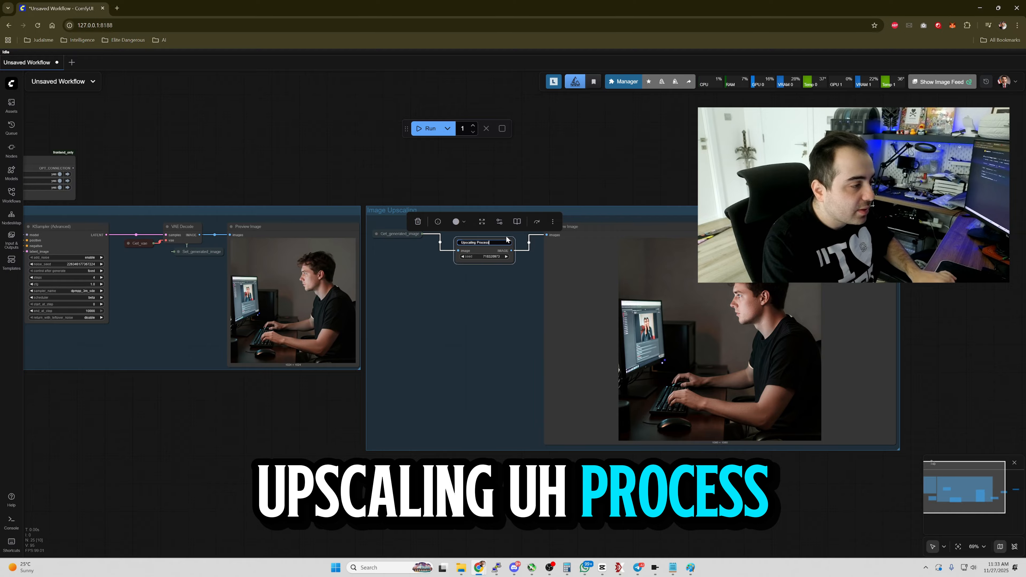
text(cess)
key(Return)
scroll(425, 243, up, 4)
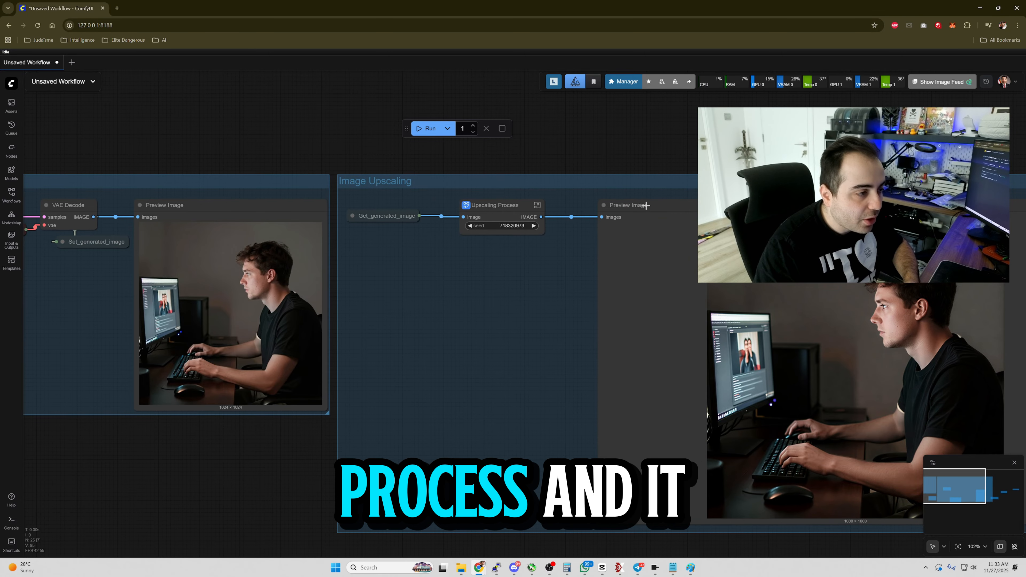
click(538, 205)
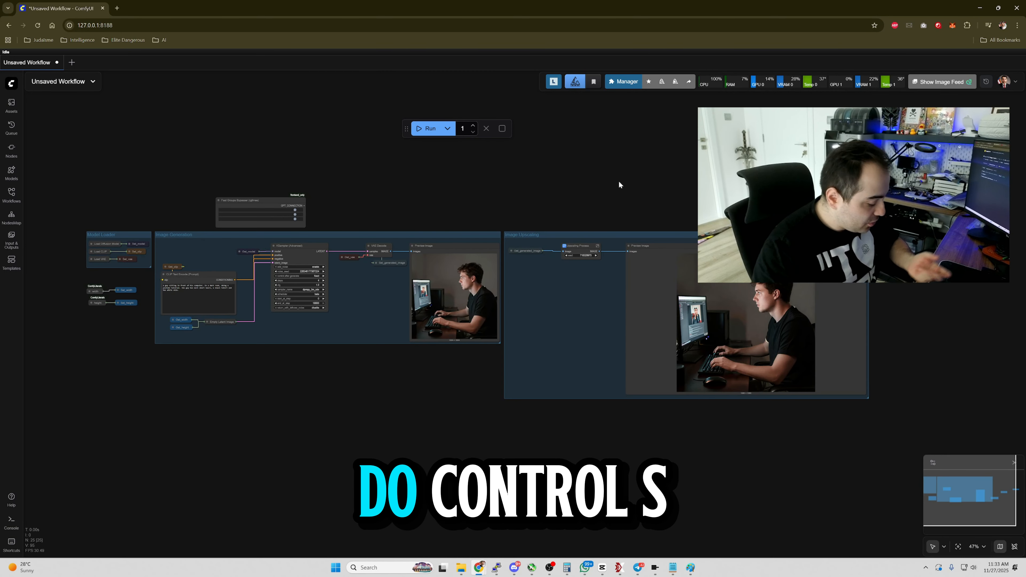
key(ctrl+s)
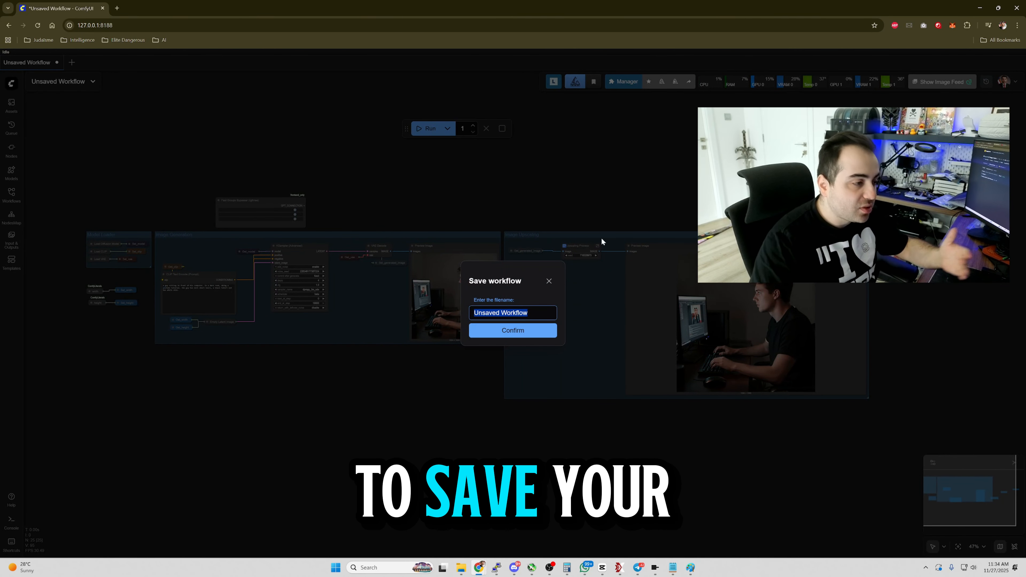
click(553, 279)
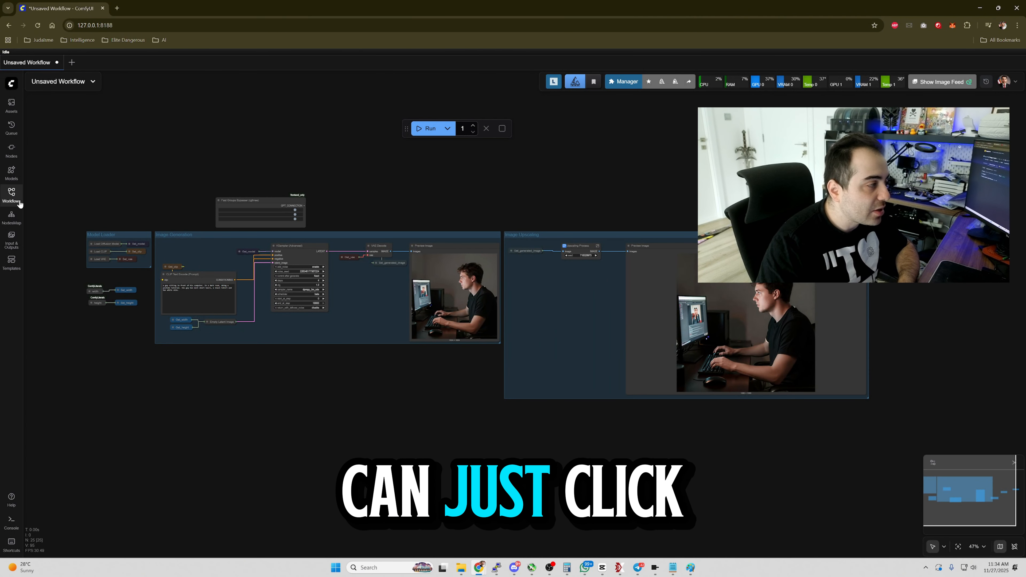
Open the Workflows sidebar to browse the saved workflows, then close it.
click(11, 194)
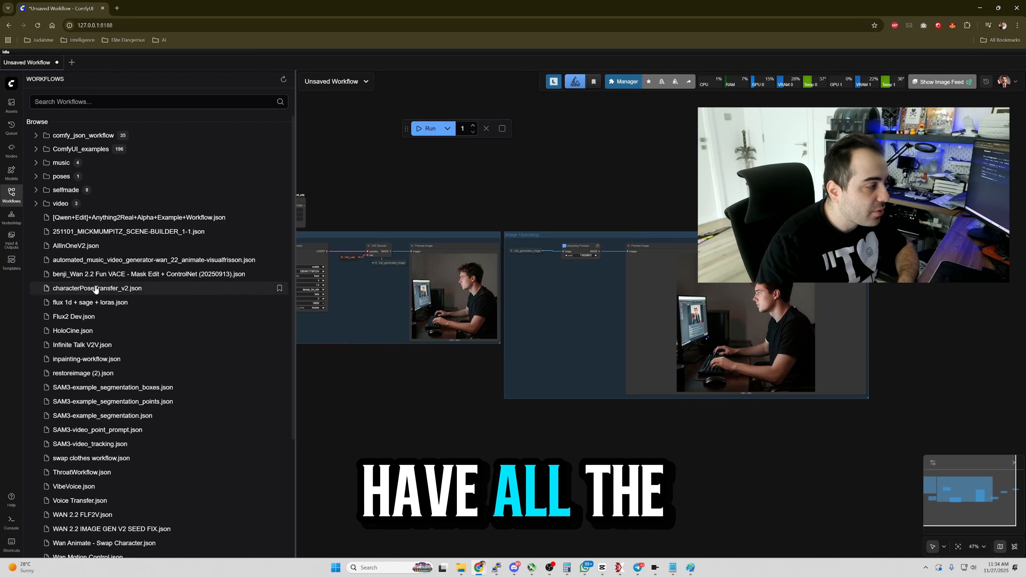
click(7, 201)
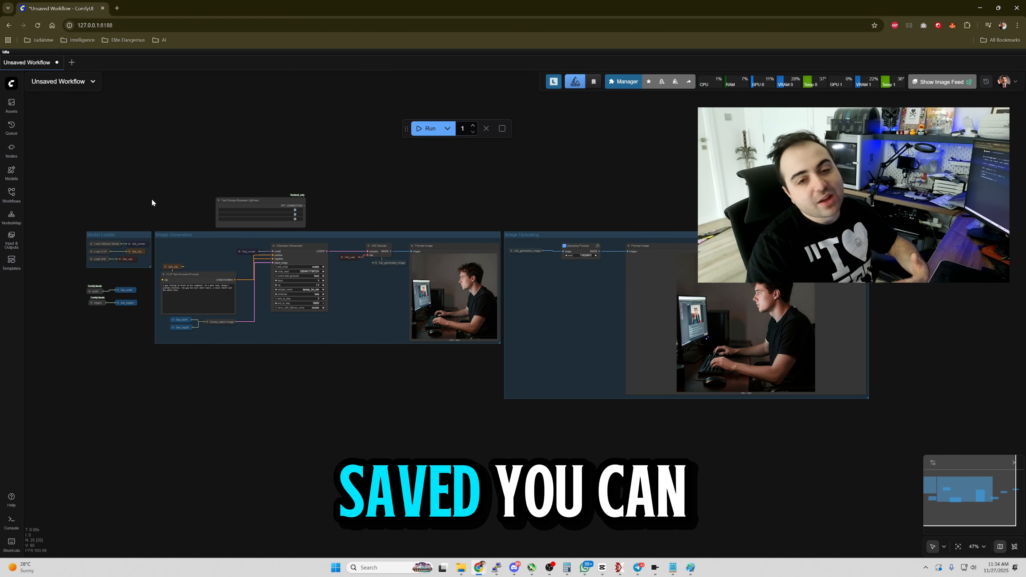